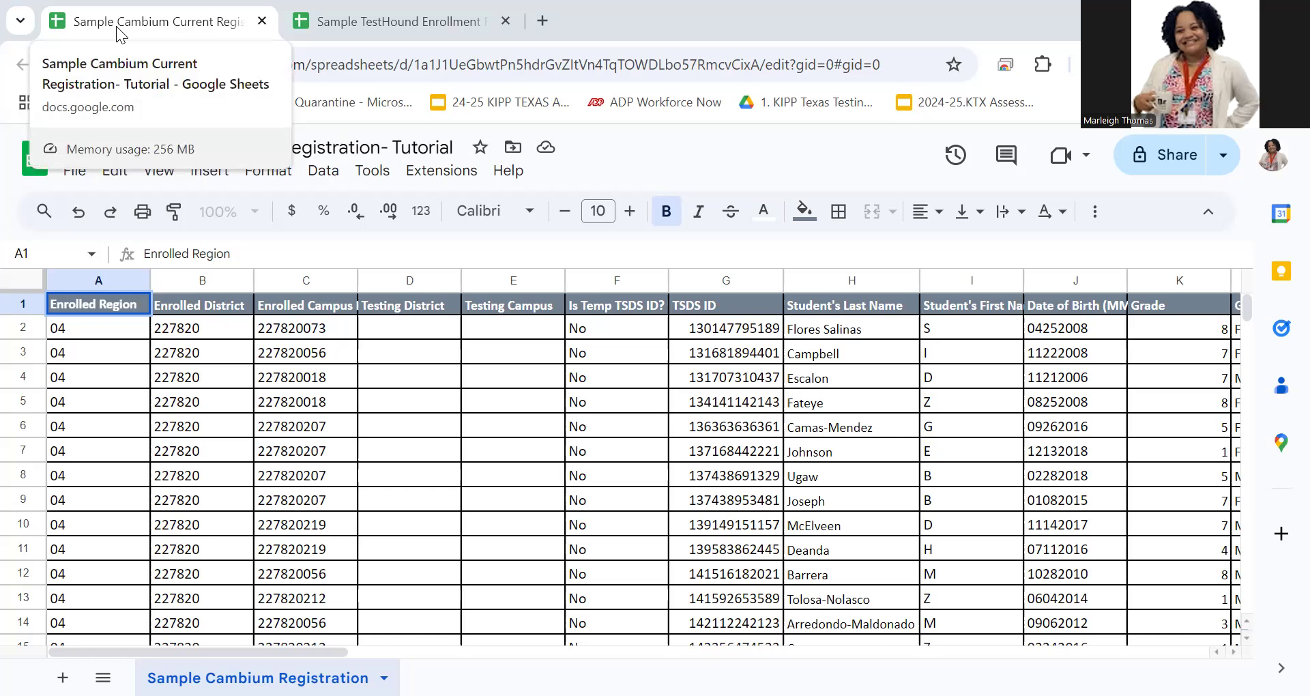
Step: Copy the Sample Cambium Registration sheet into the existing Sample TestHound Enrollment Report spreadsheet and open that spreadsheet
click(116, 27)
key(ctrl+Tab)
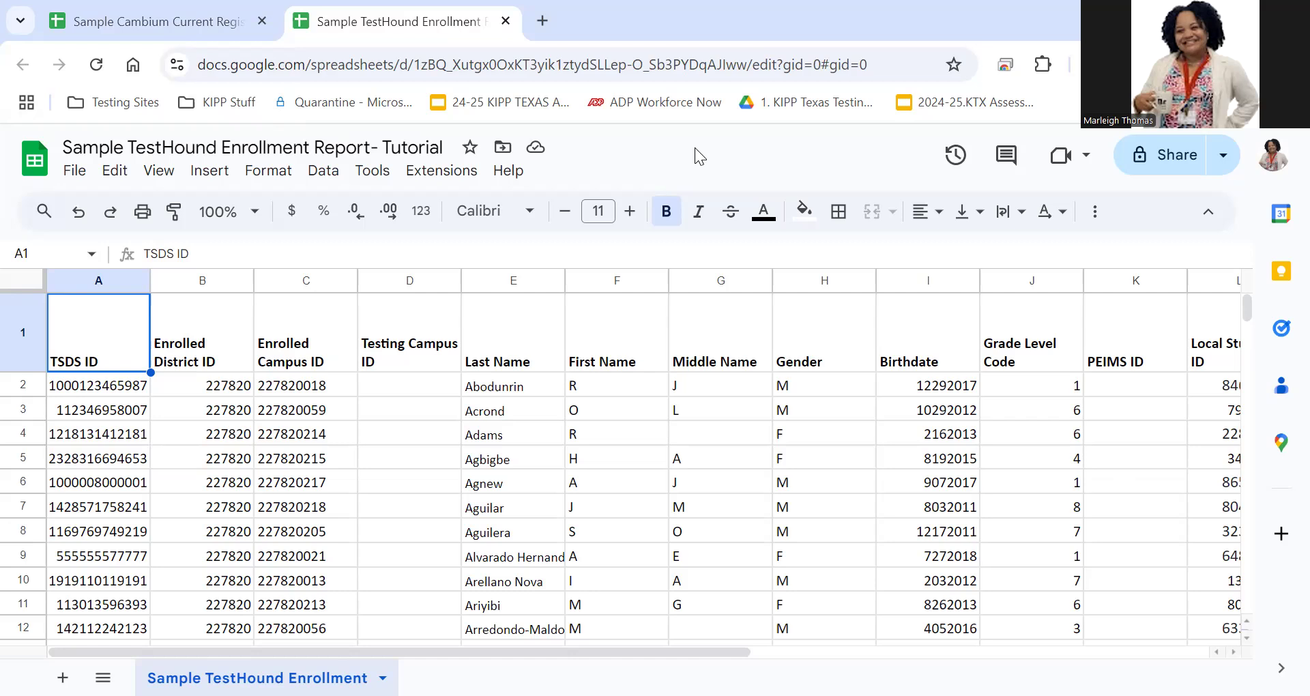
click(125, 22)
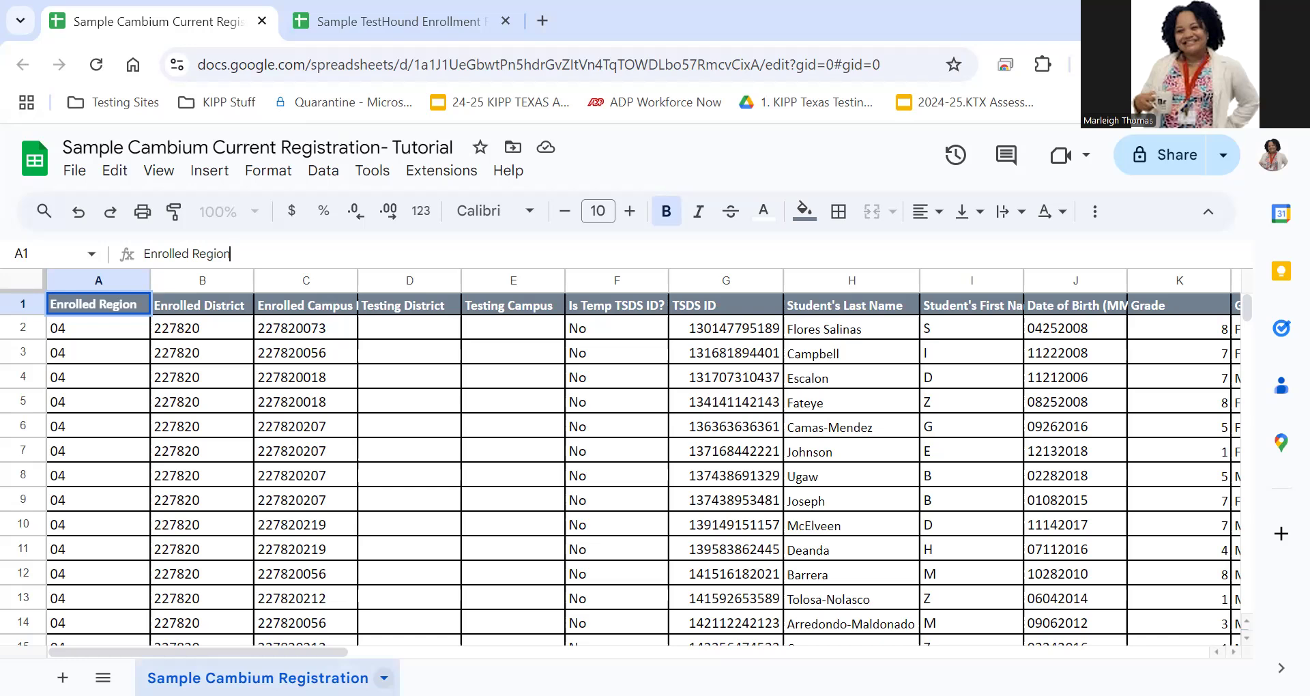
click(384, 678)
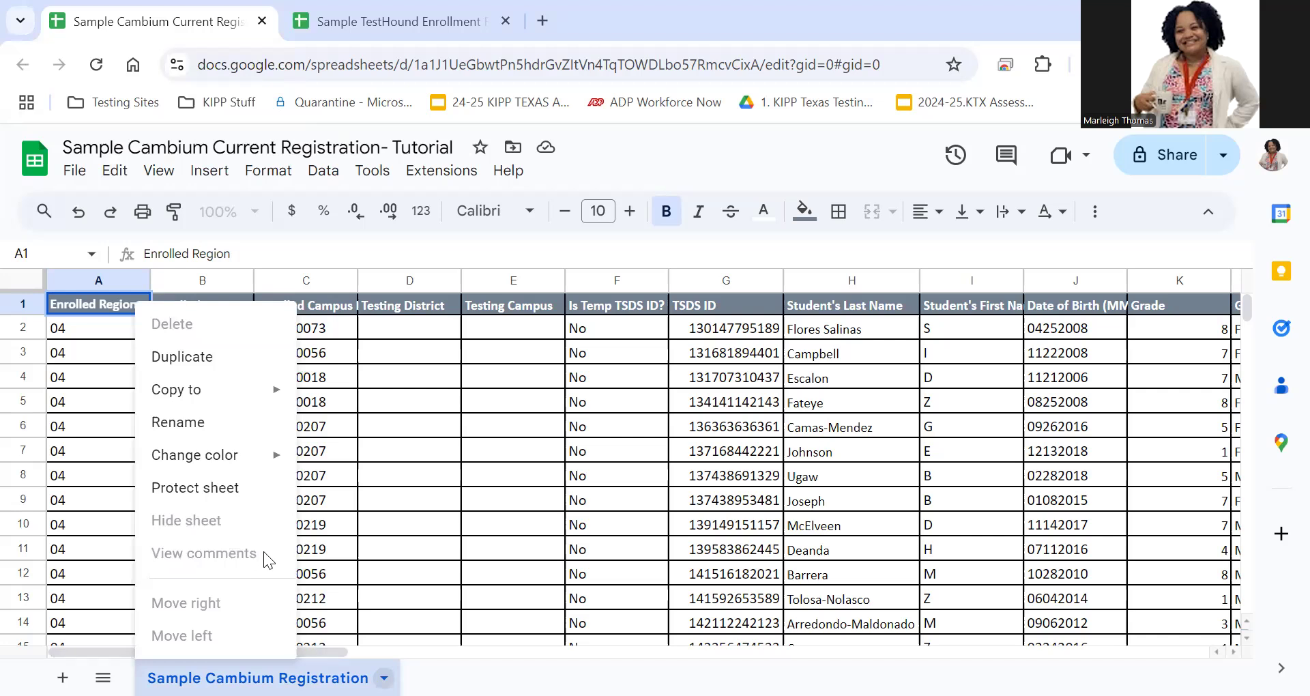
mouse_move(242, 405)
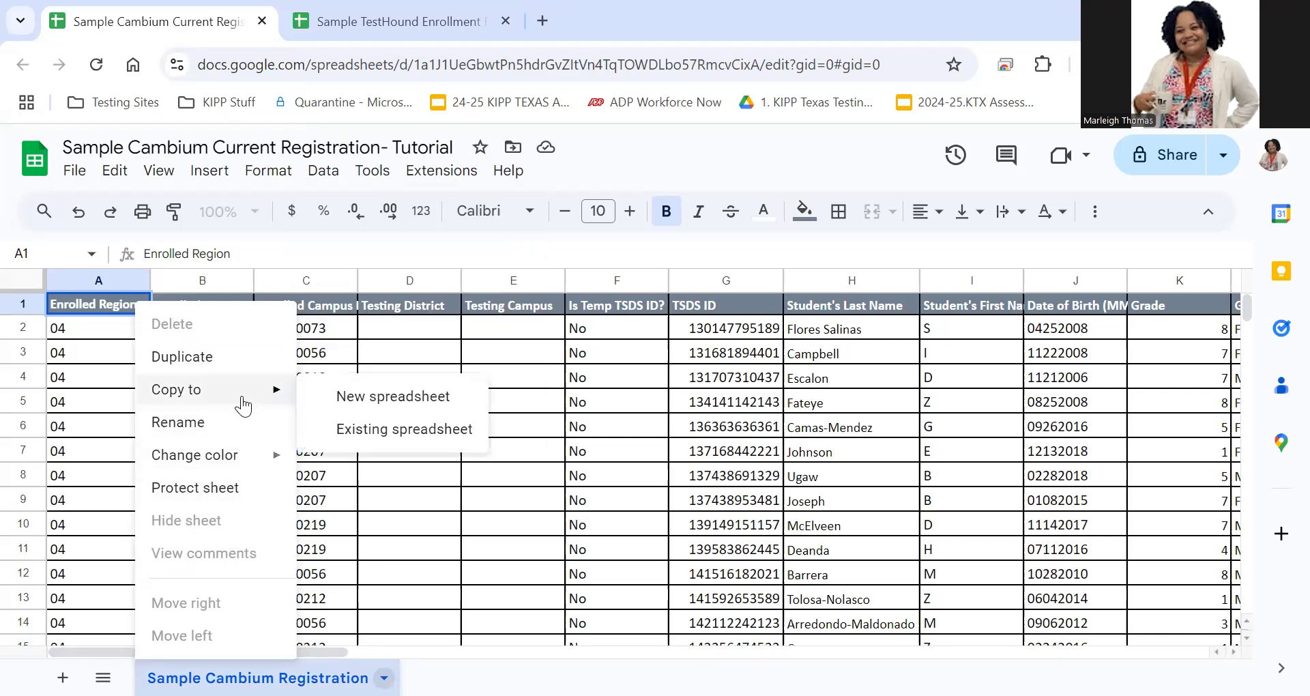
click(405, 432)
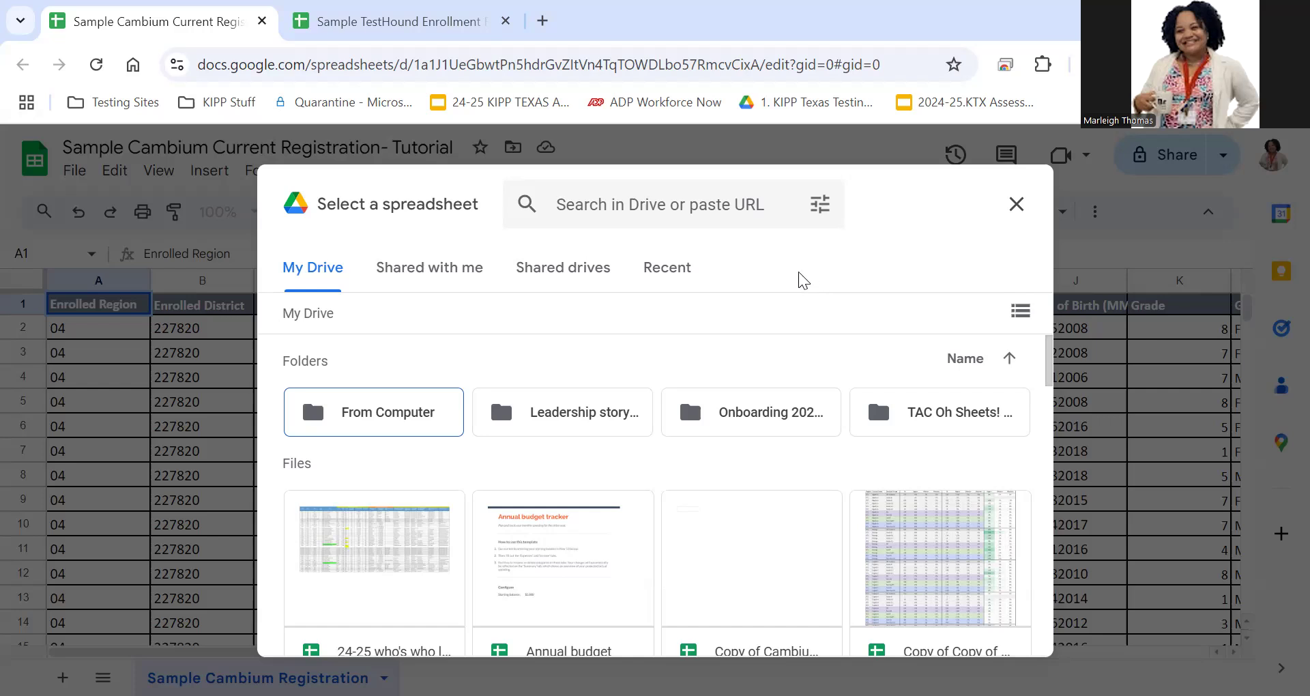
click(668, 273)
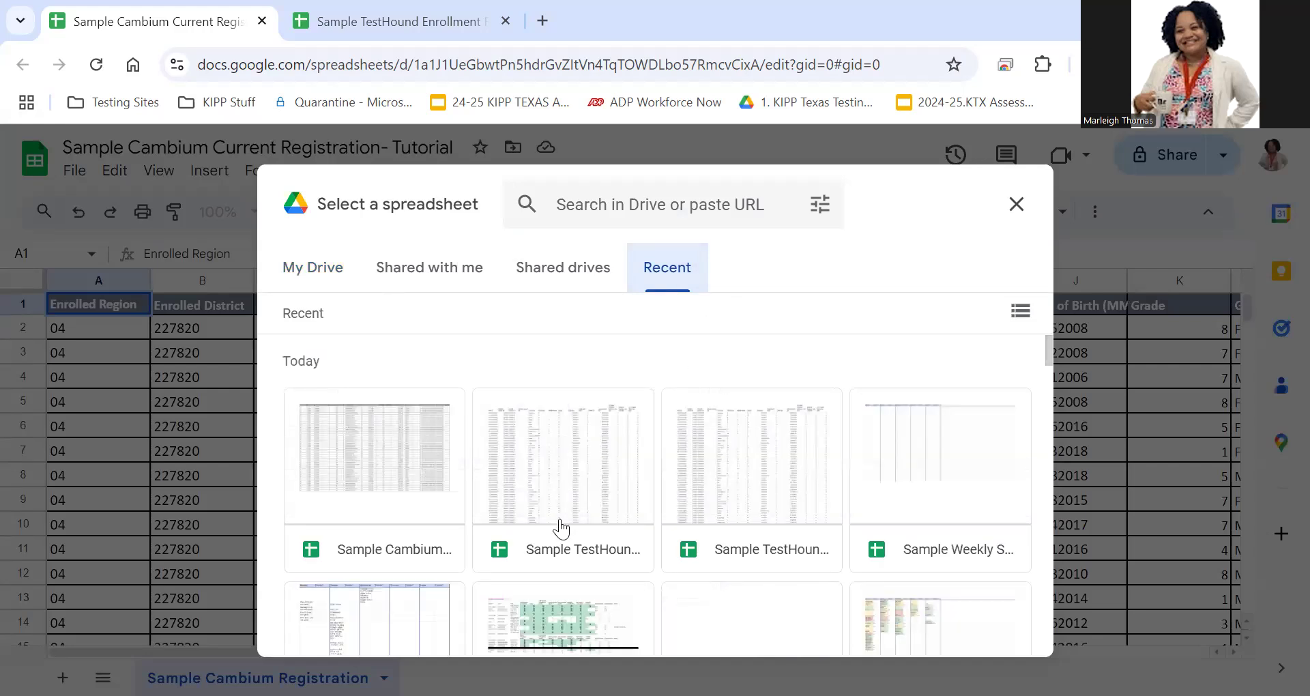
click(561, 528)
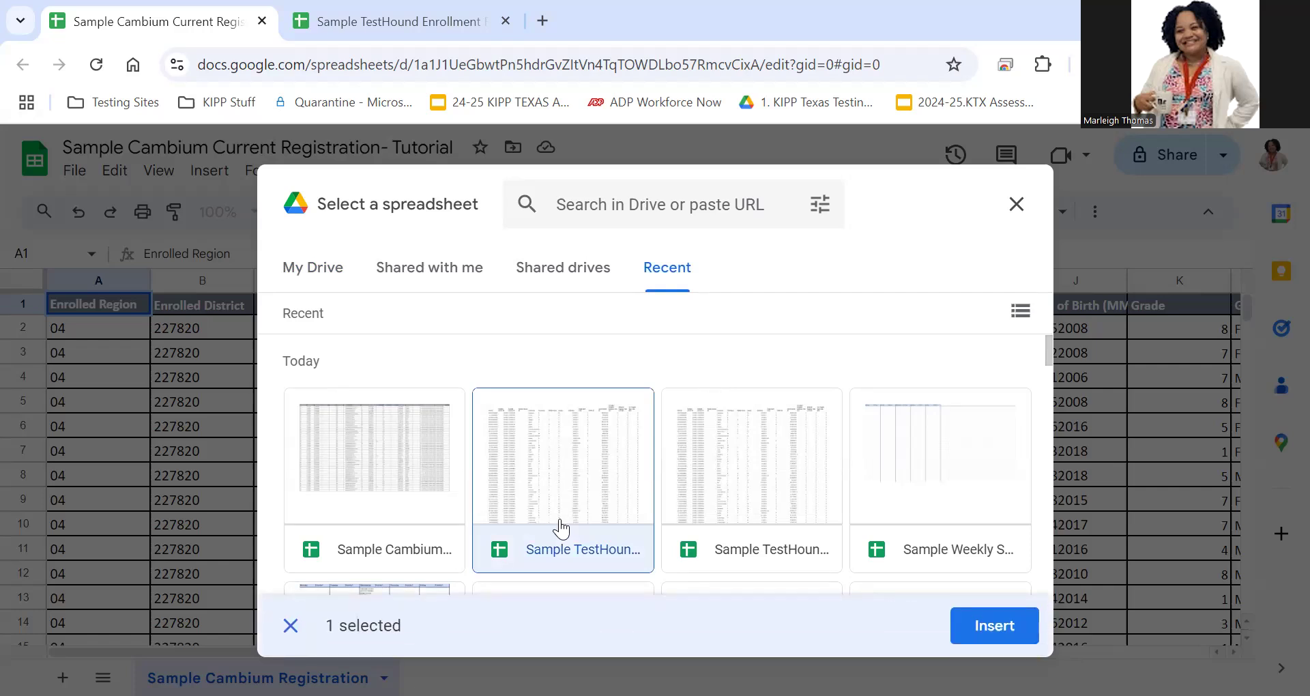
click(985, 636)
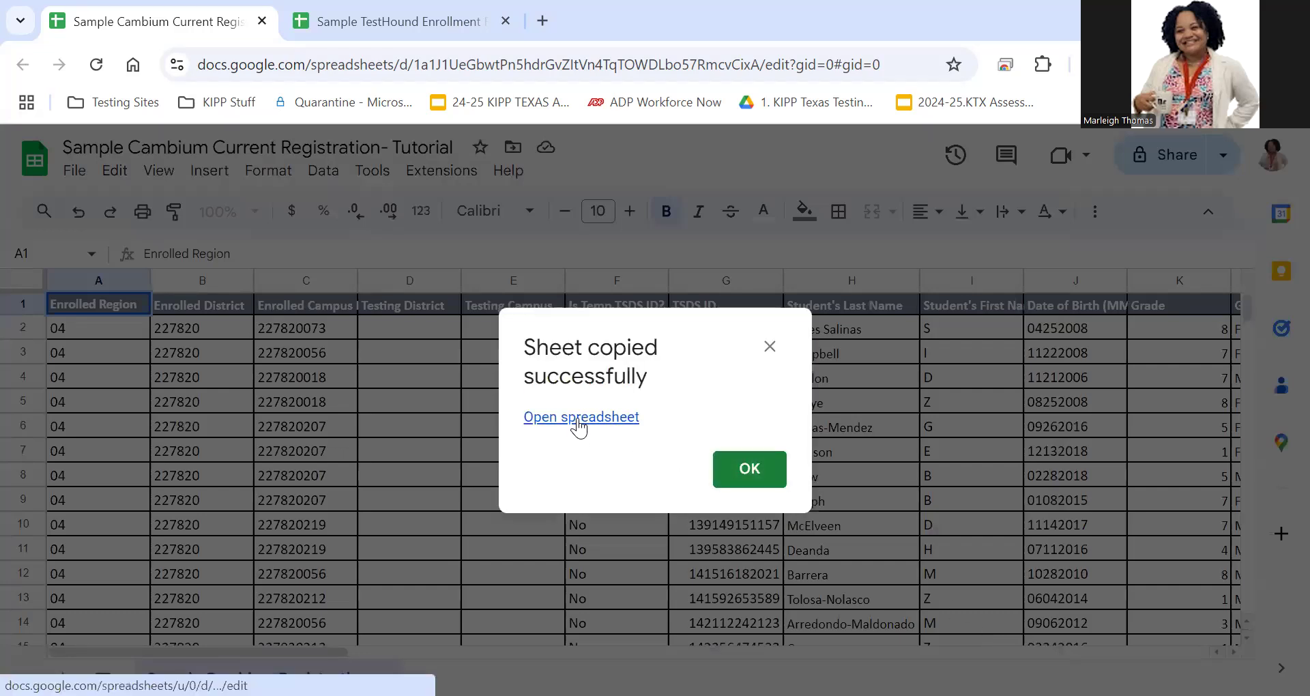
click(579, 418)
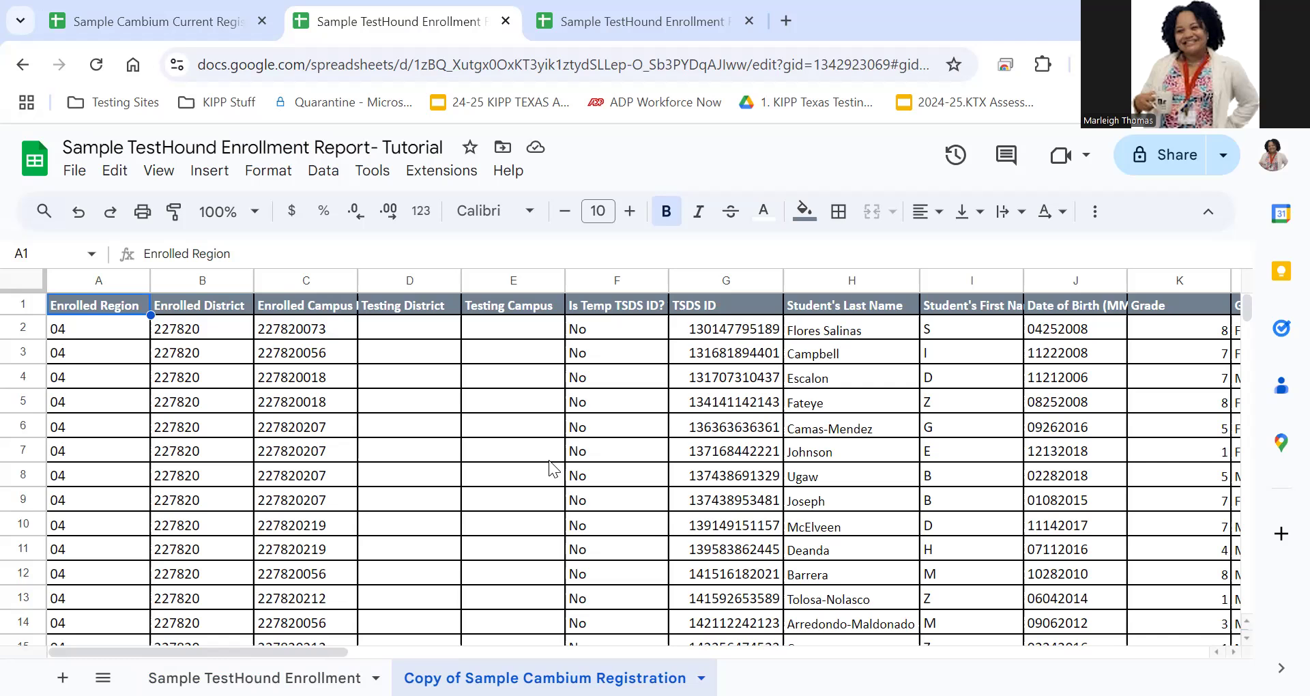
click(254, 678)
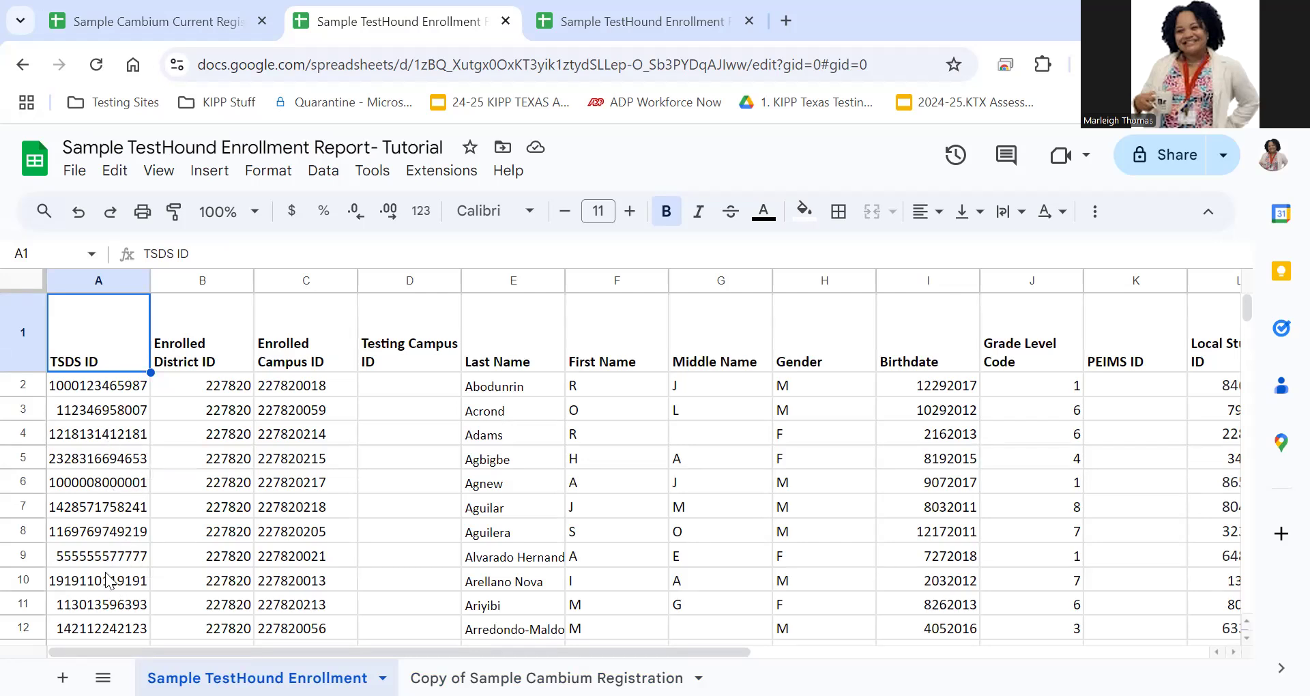
click(95, 280)
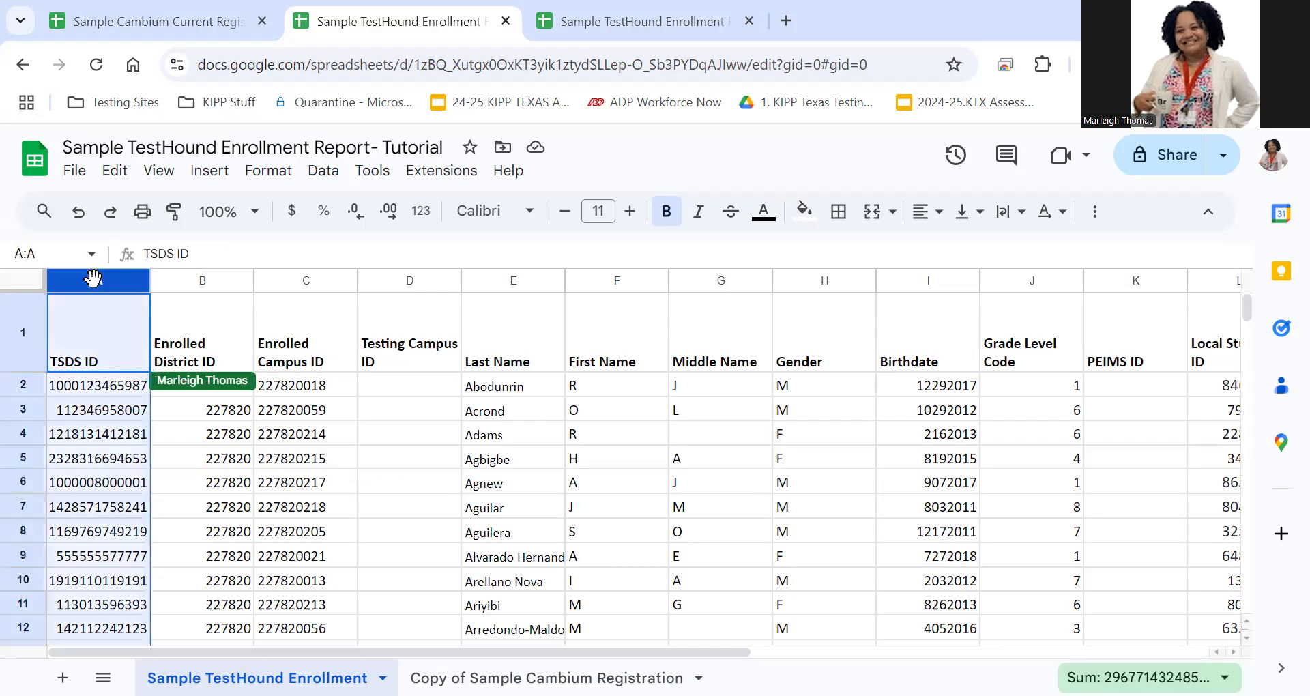
click(270, 172)
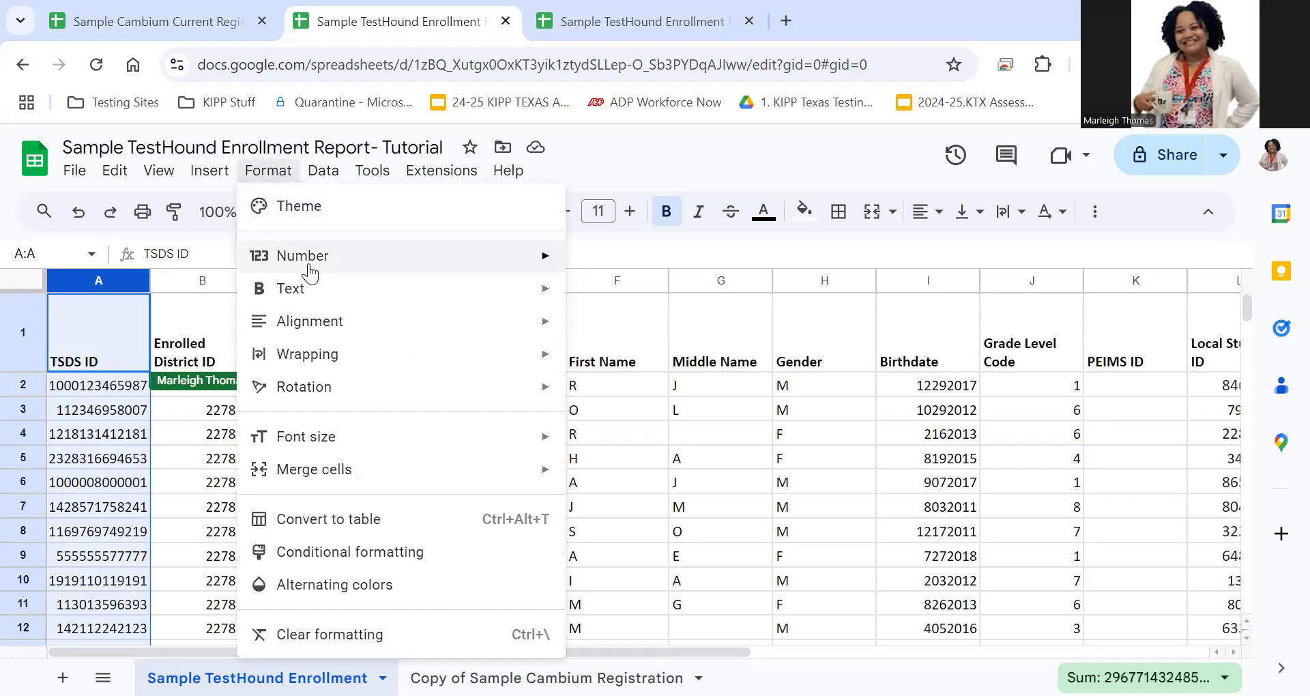
mouse_move(310, 270)
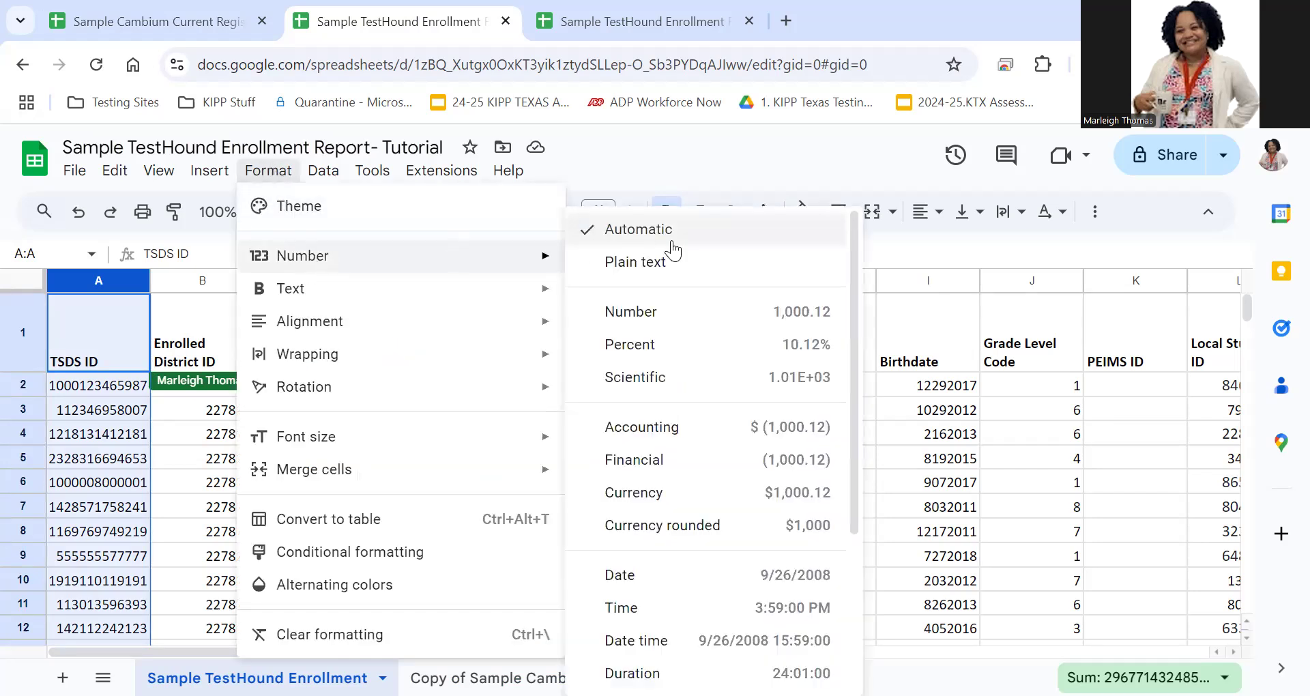
scroll(754, 376, down, 3)
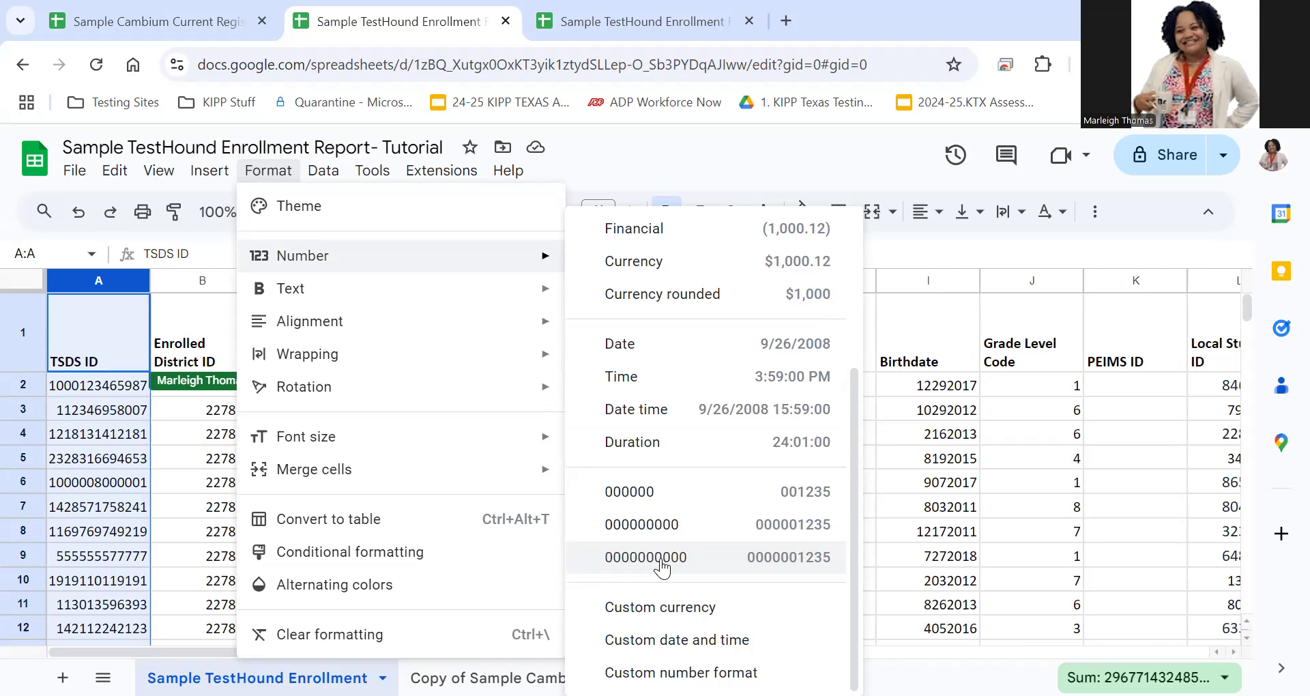
click(704, 559)
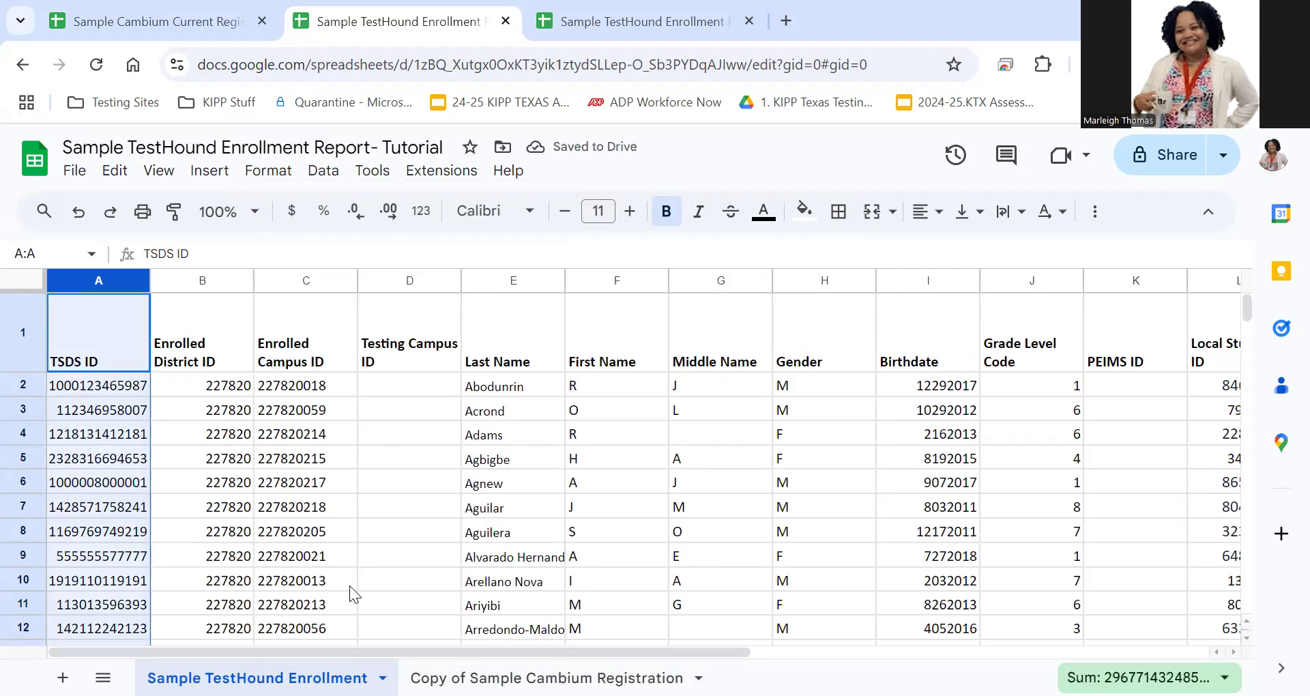
click(546, 678)
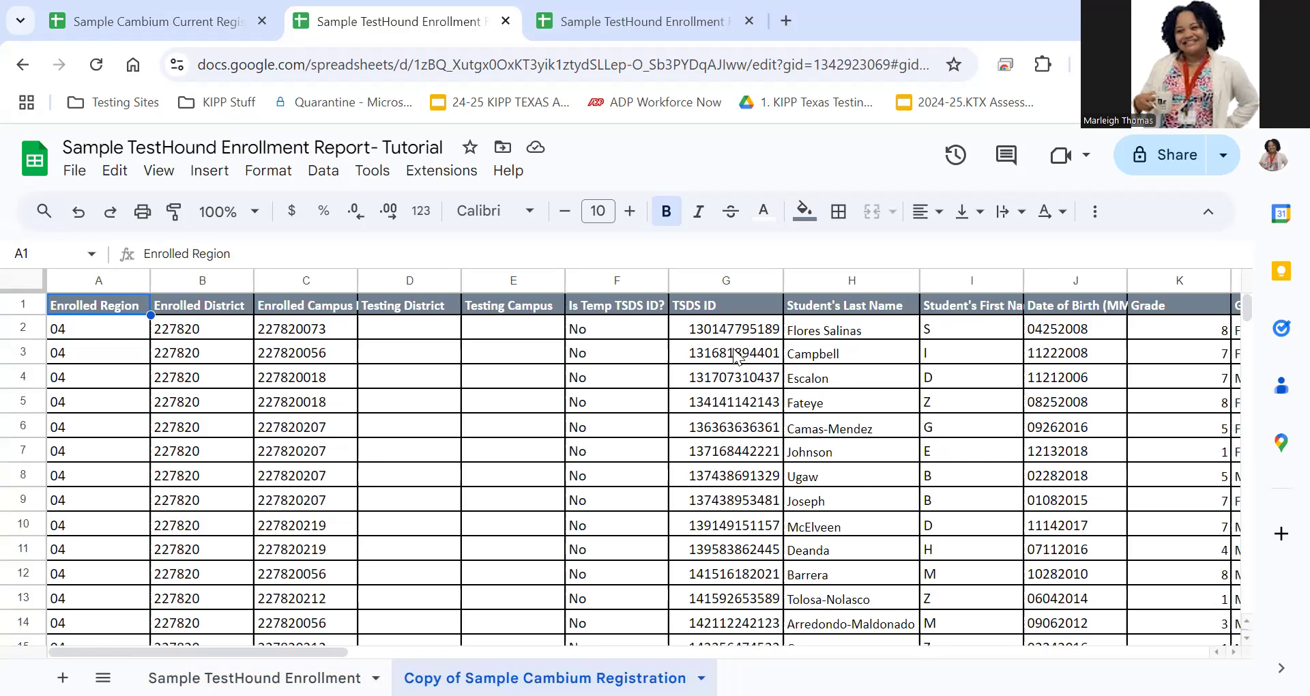
click(725, 280)
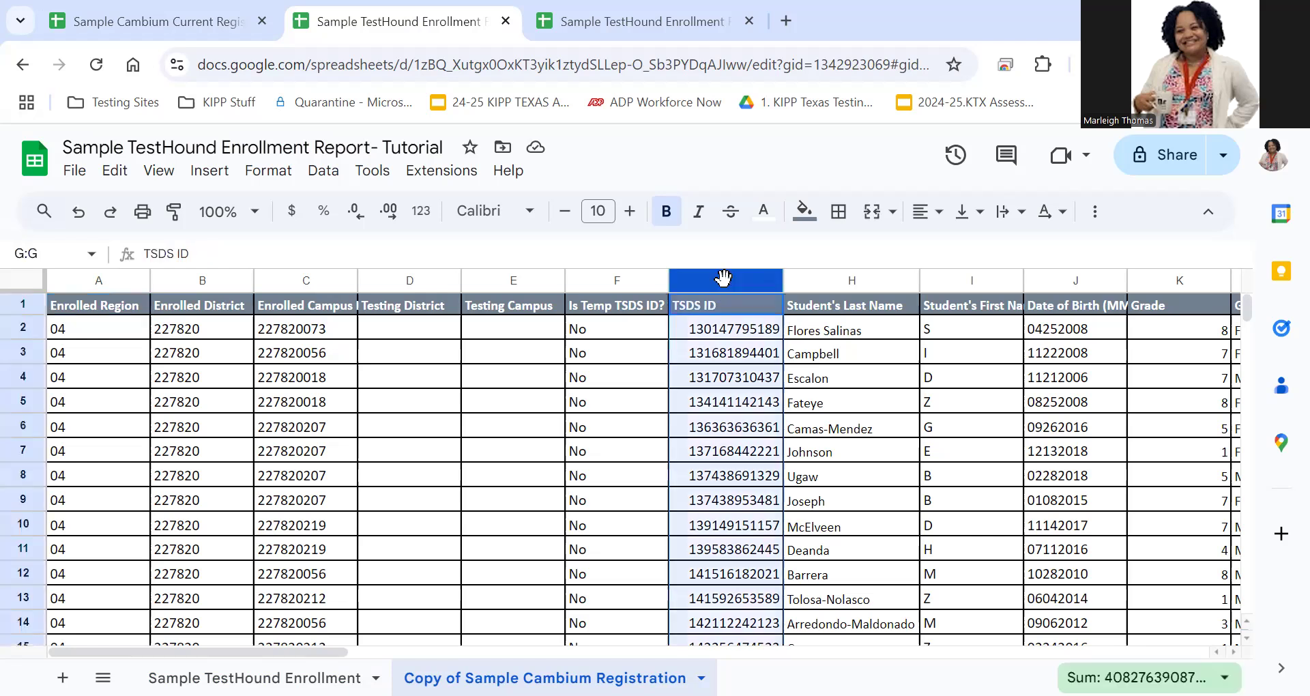
click(268, 178)
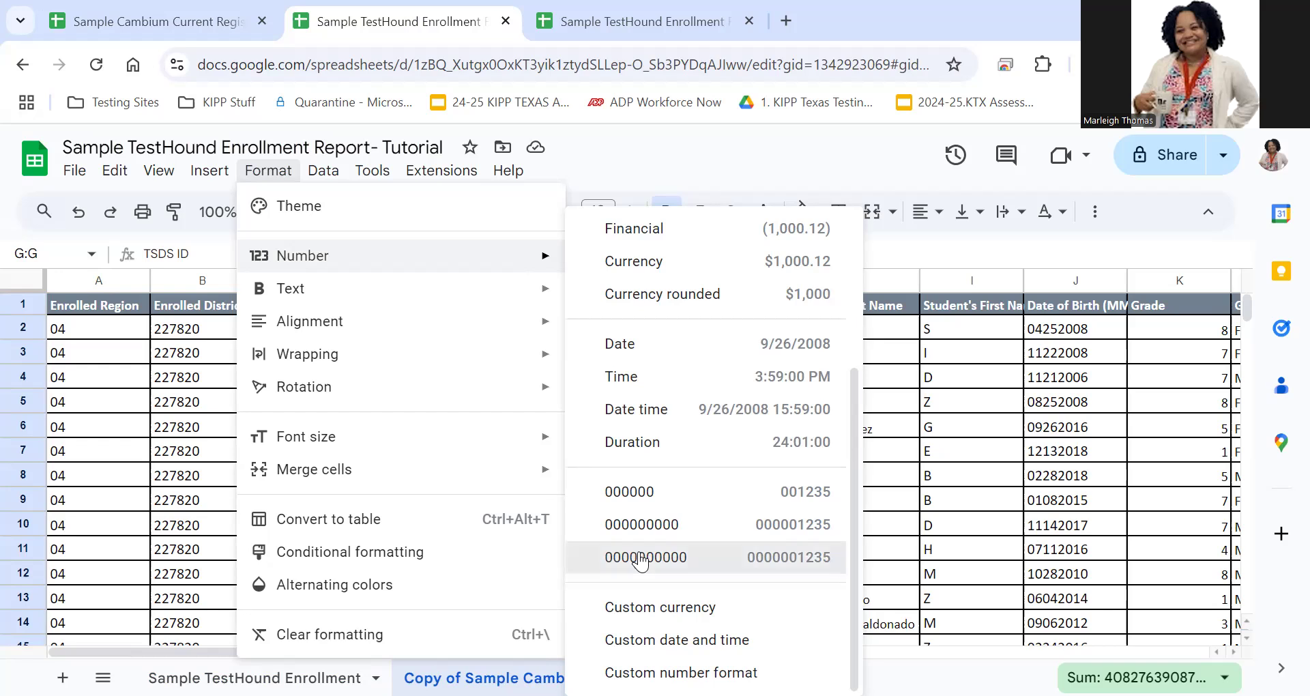
click(640, 558)
click(531, 439)
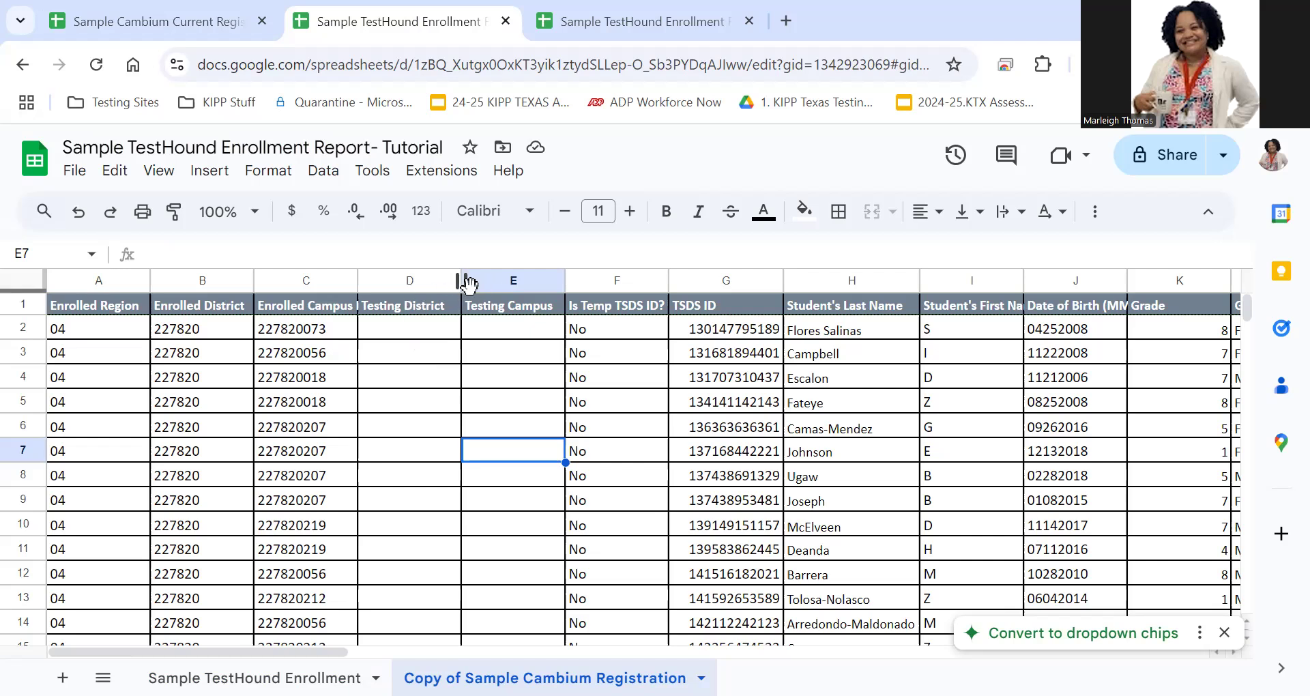
Step: Enter =XLOOKUP(G2,'Sample TestHound Enrollment'!A:A,'Sample TestHound Enrollment'!E:E) in cell D2 of the Copy of Sample Cambium Registration sheet
click(404, 329)
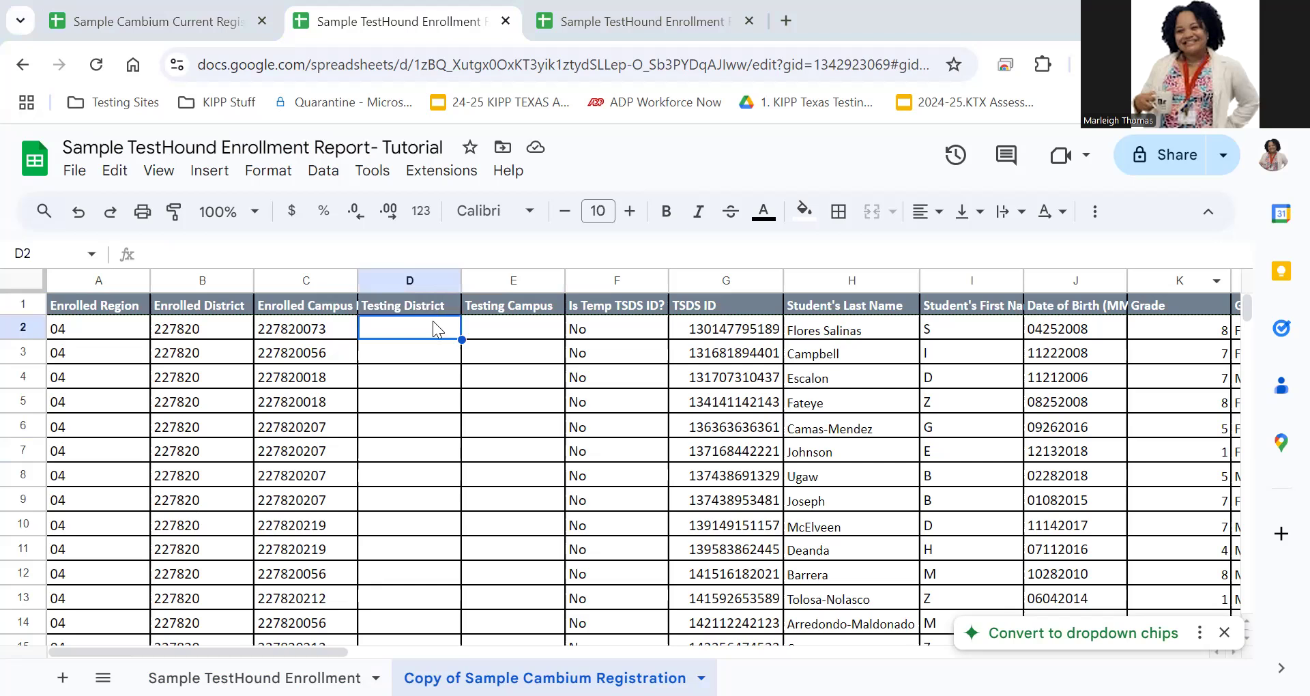
text(=)
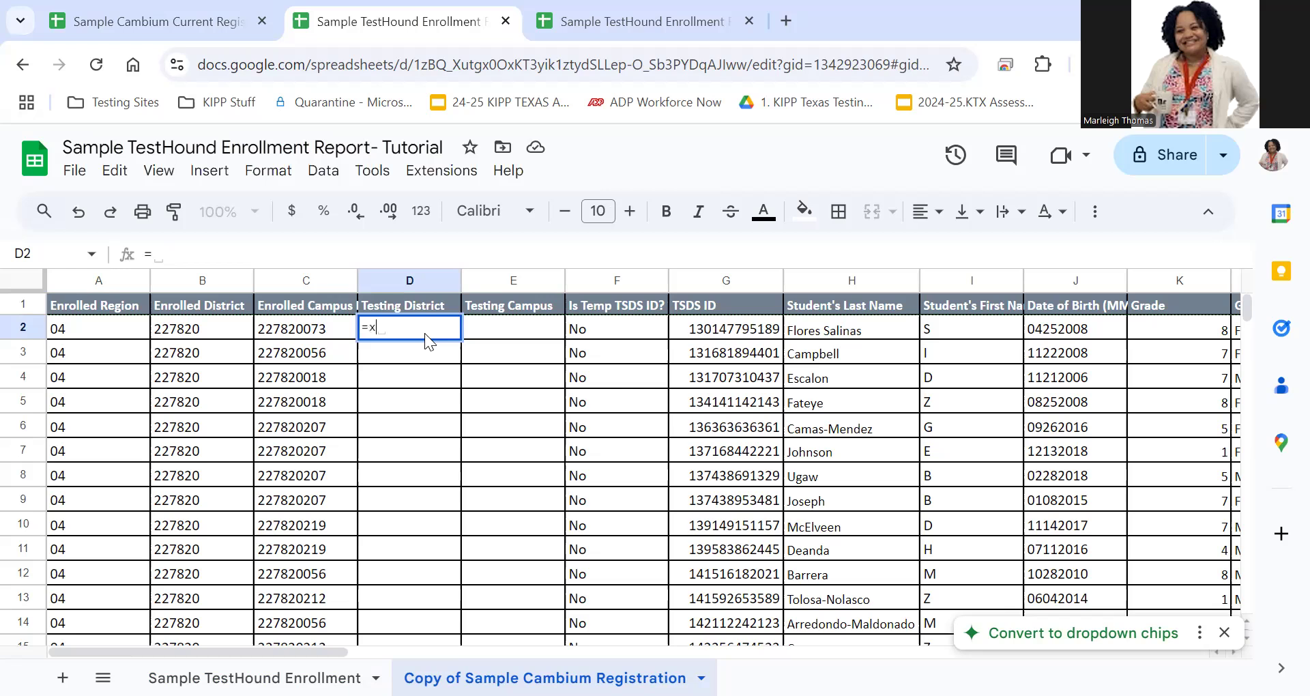
text(xlookup)
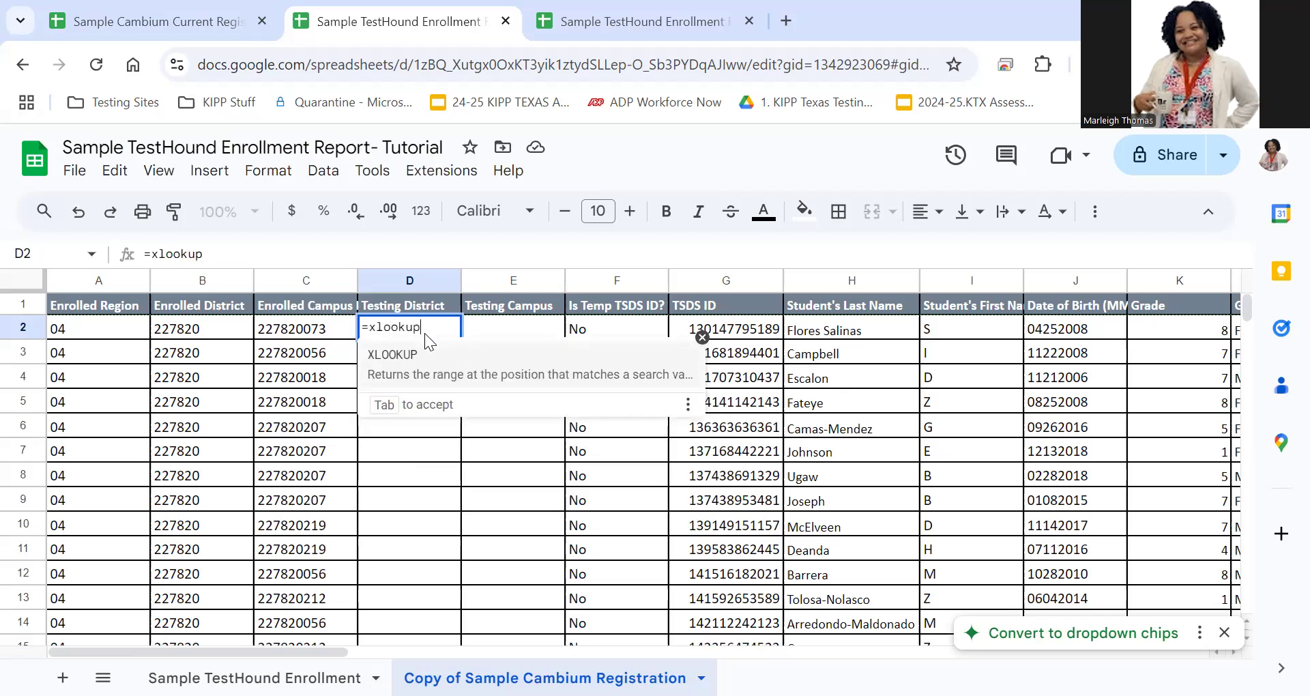
key(Tab)
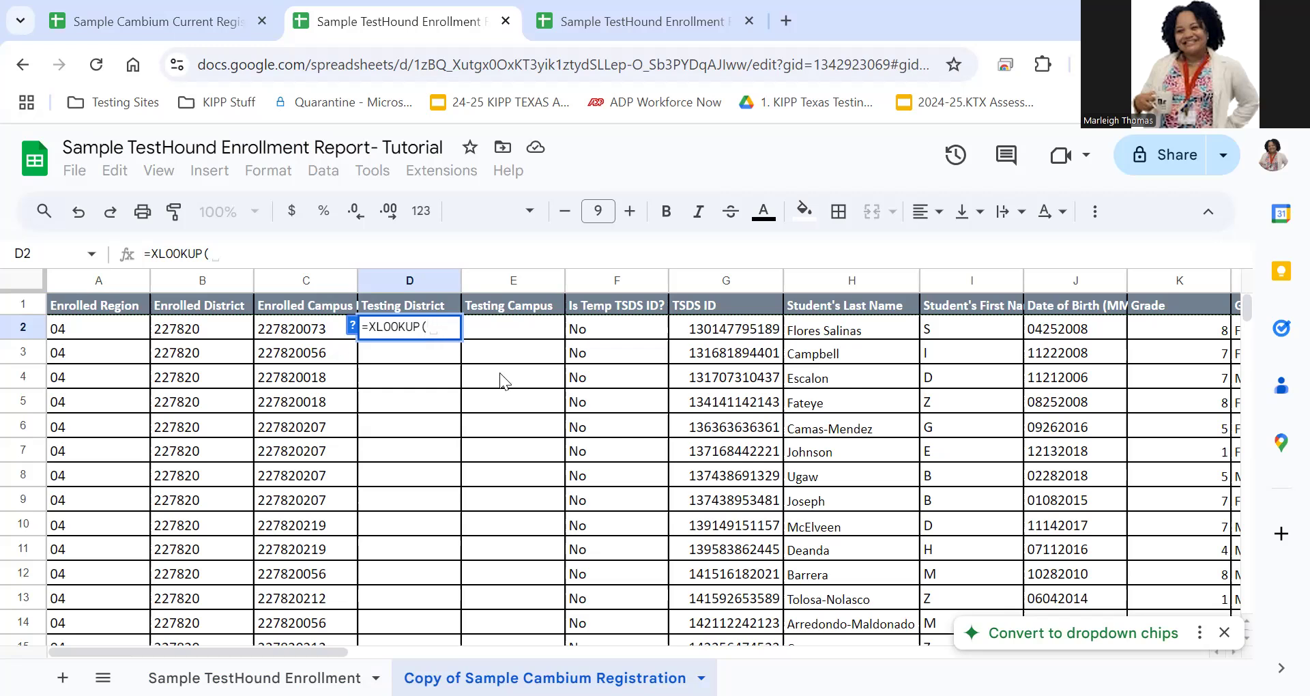
click(716, 329)
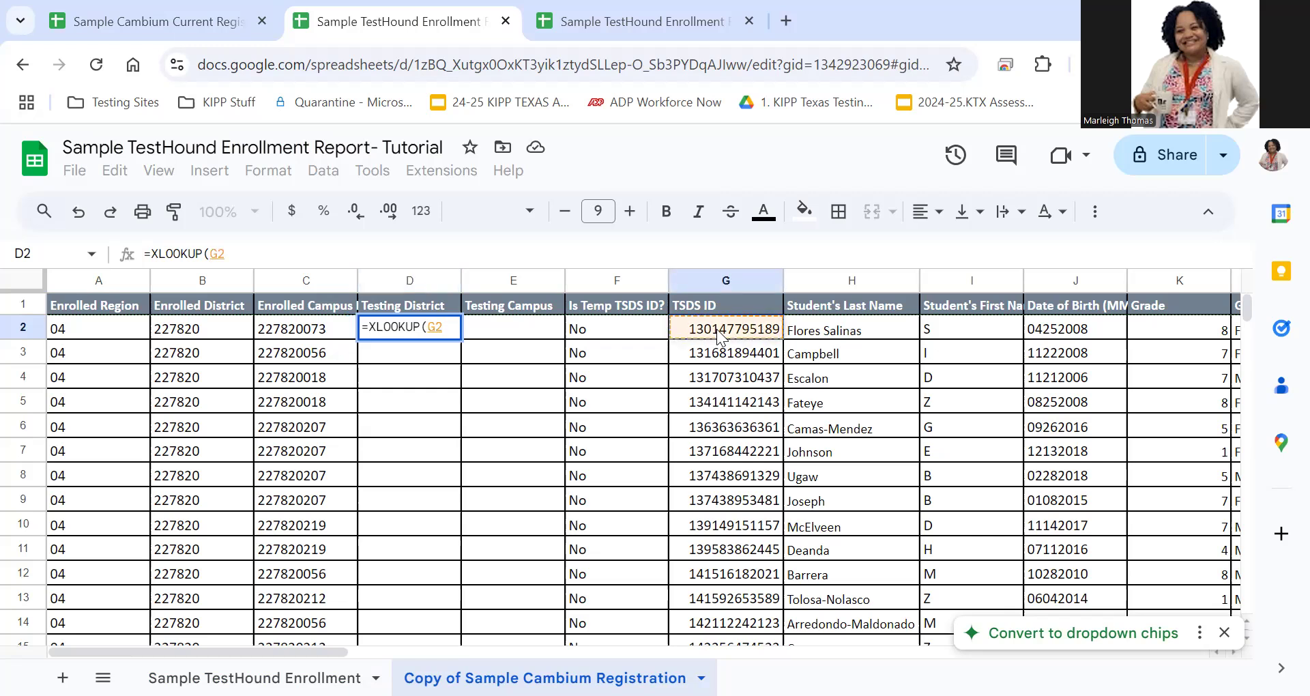
text(,)
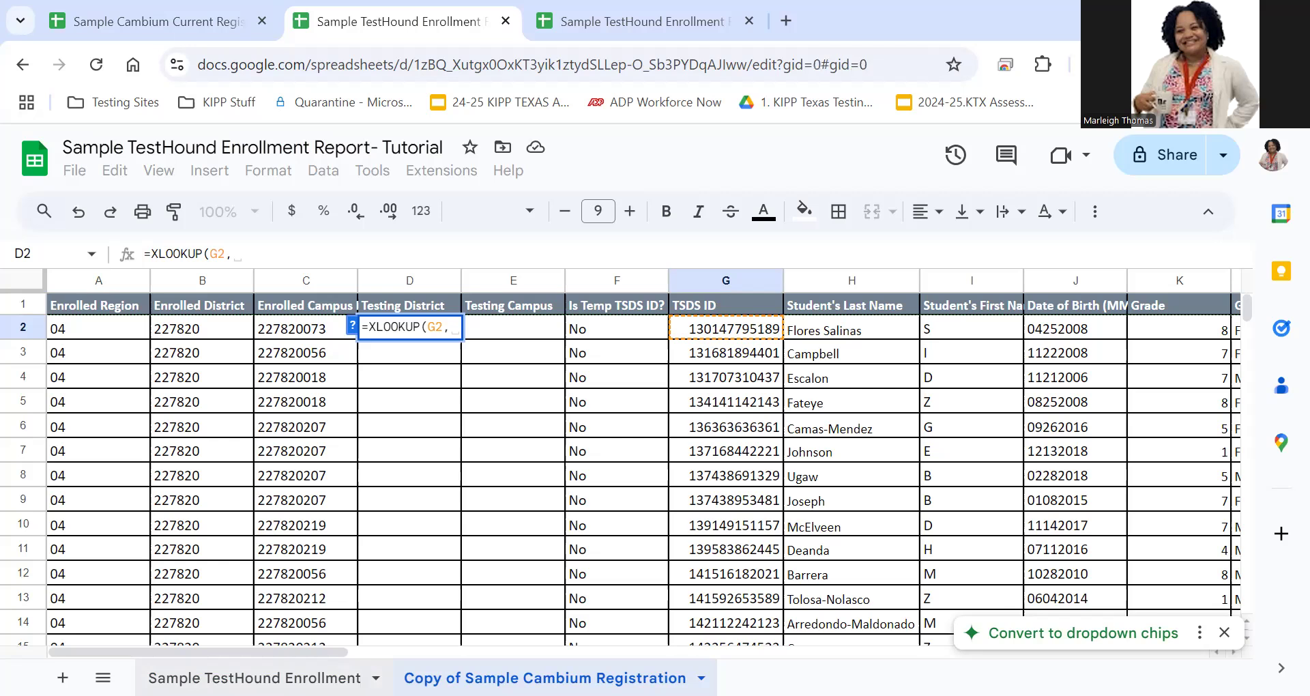
click(252, 677)
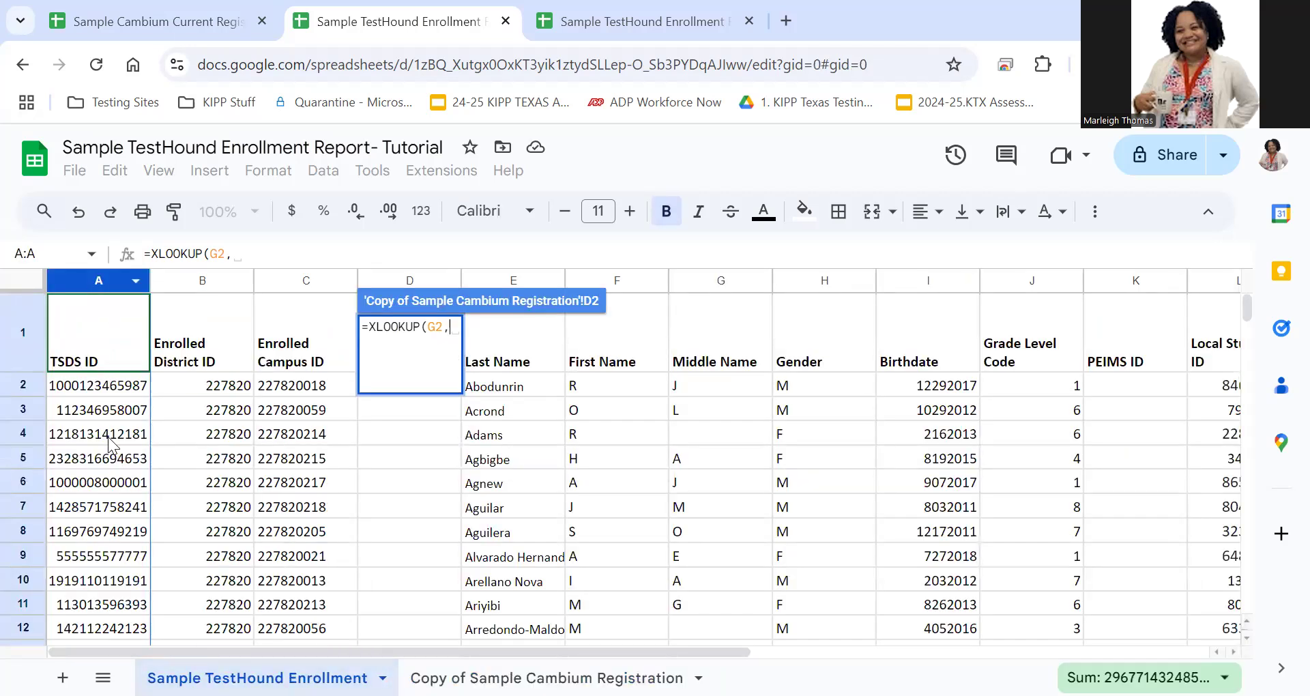
click(98, 285)
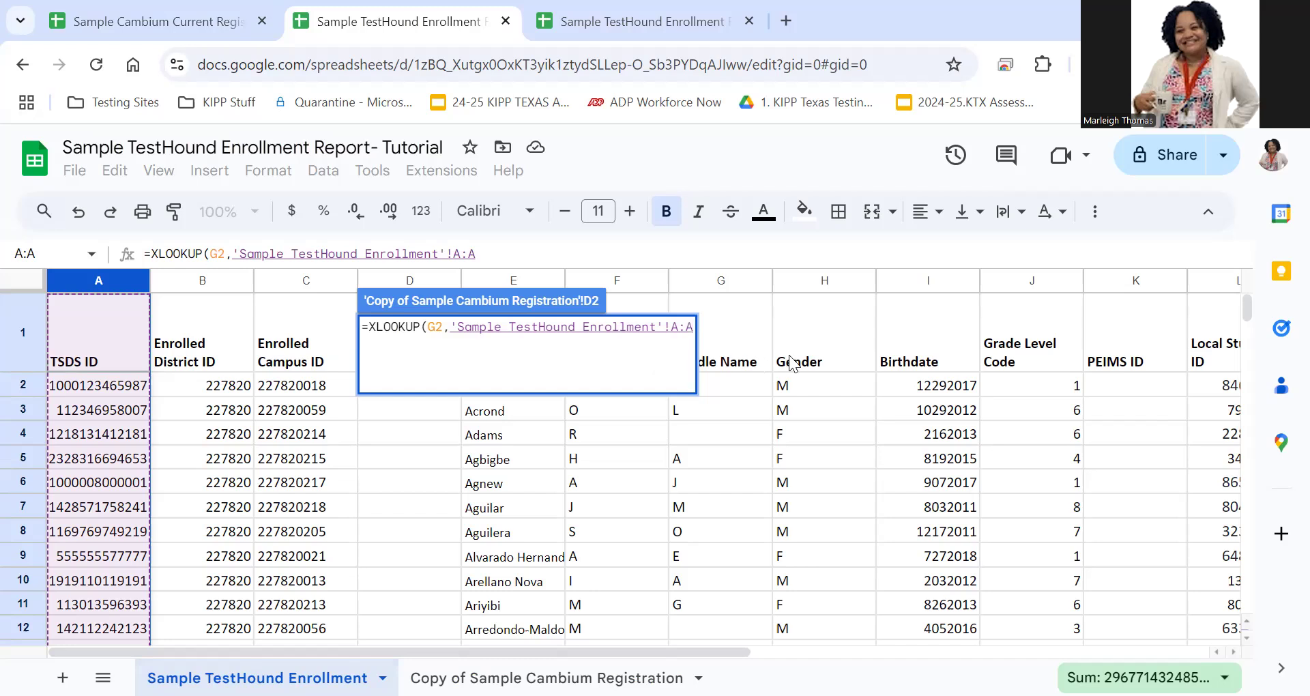
text(,)
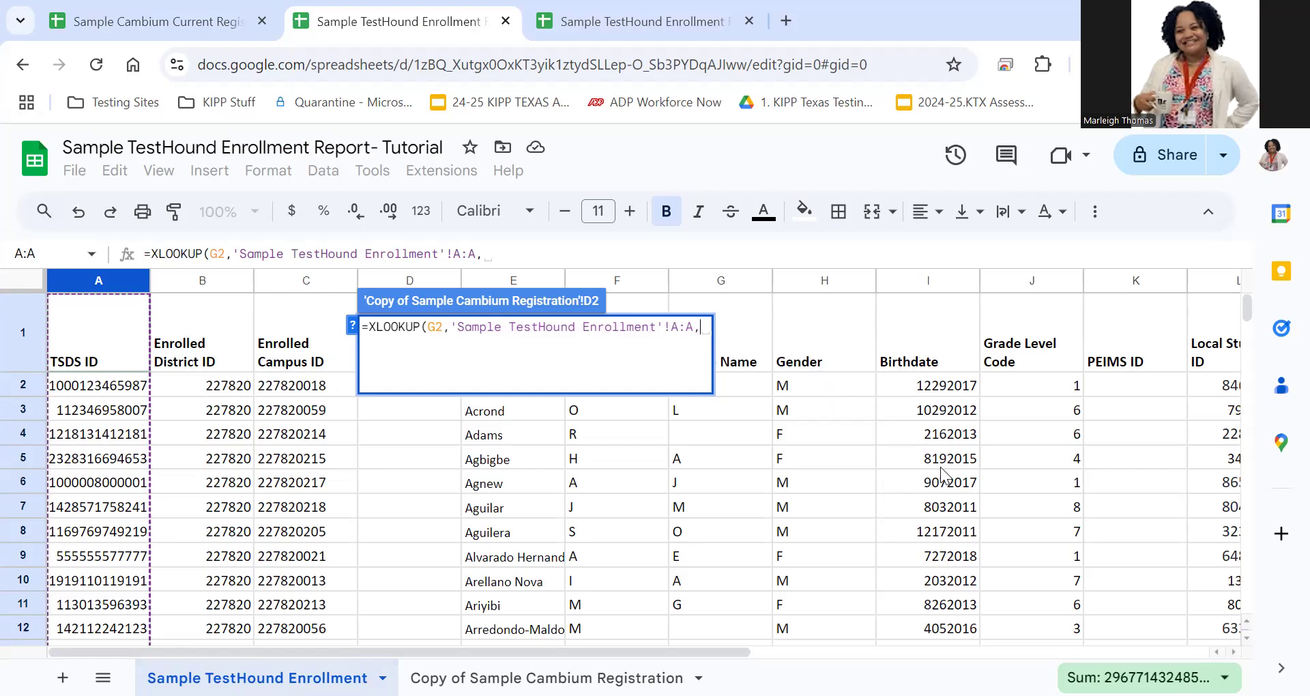
click(513, 285)
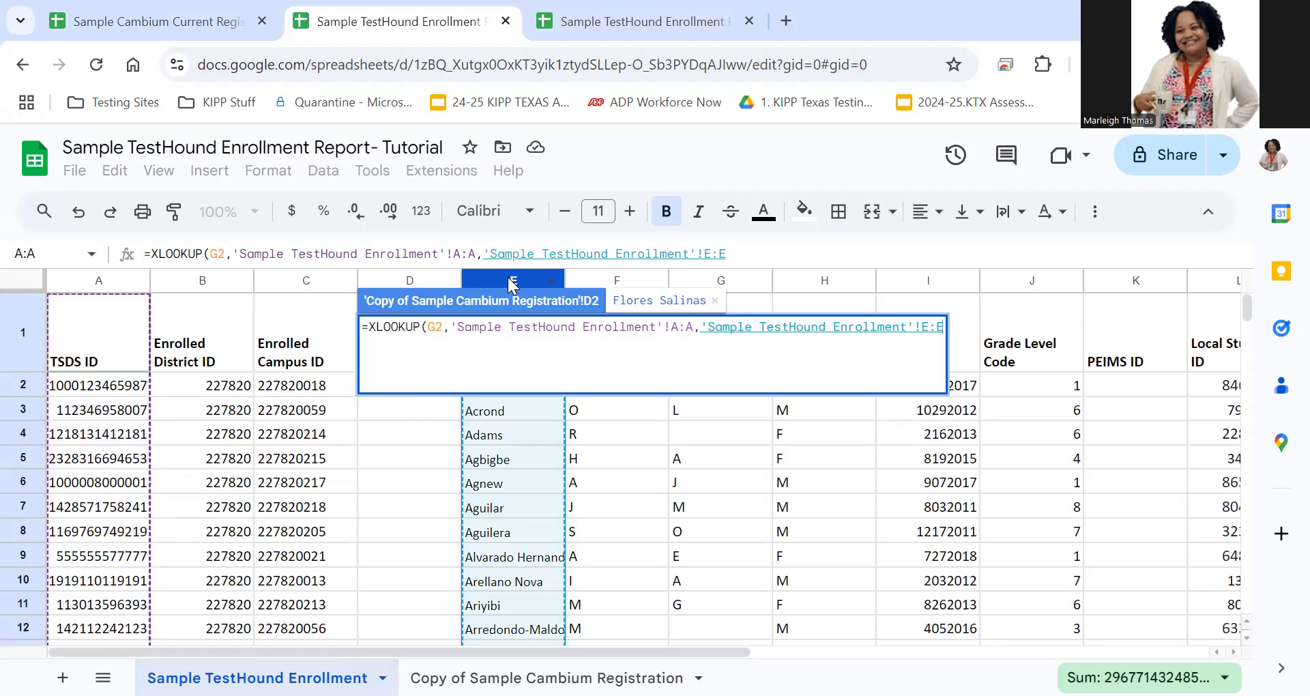
text())
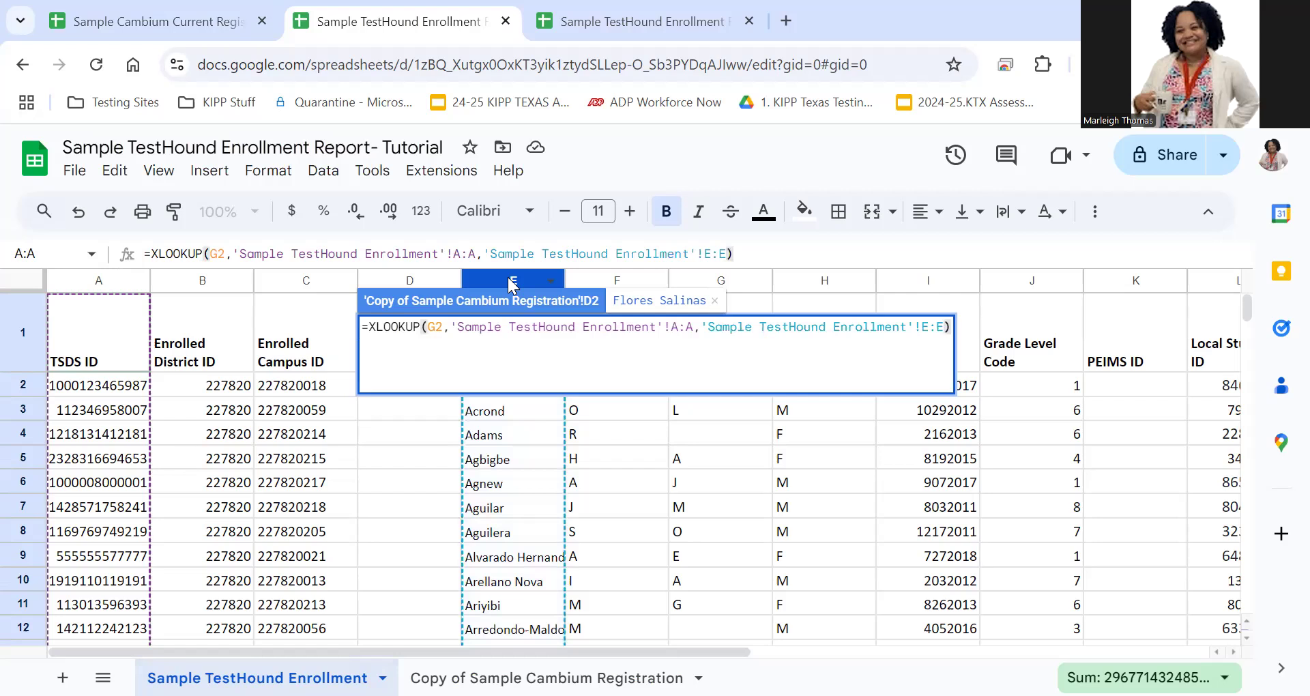
key(Return)
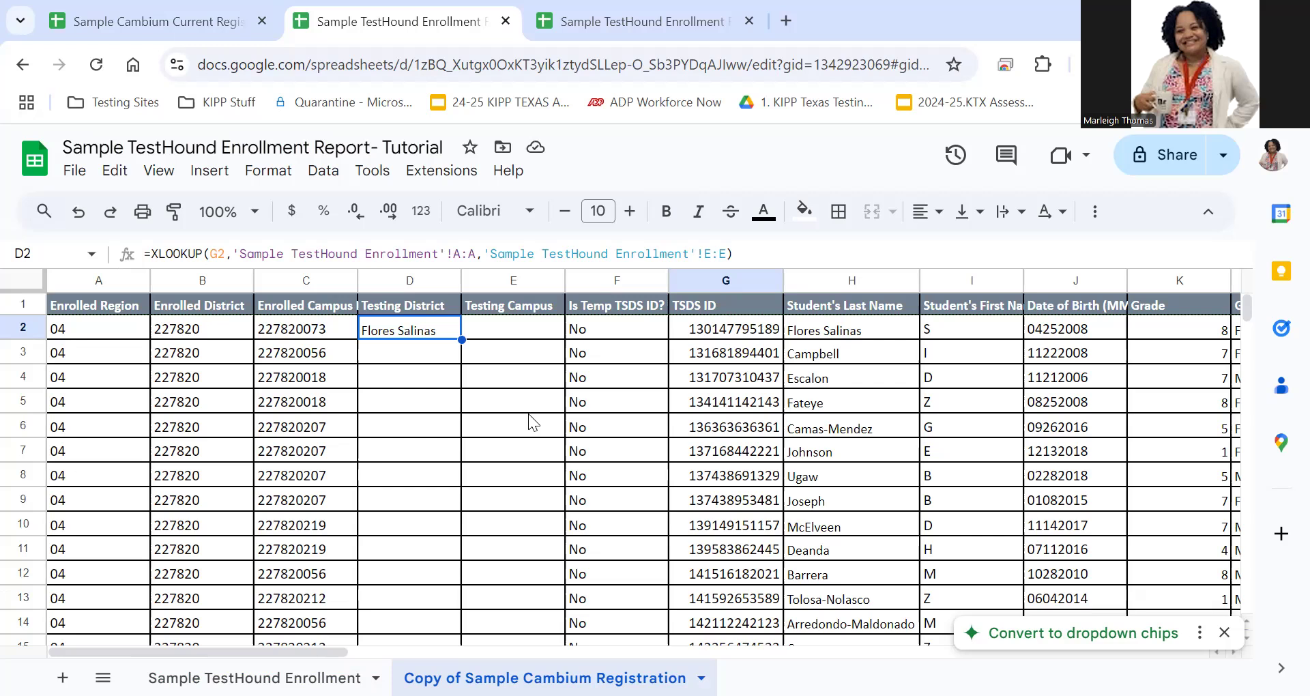
Step: Copy the XLOOKUP formula from D2 into the whole of column D, range D1:D308
key(ctrl+c)
key(ctrl+space)
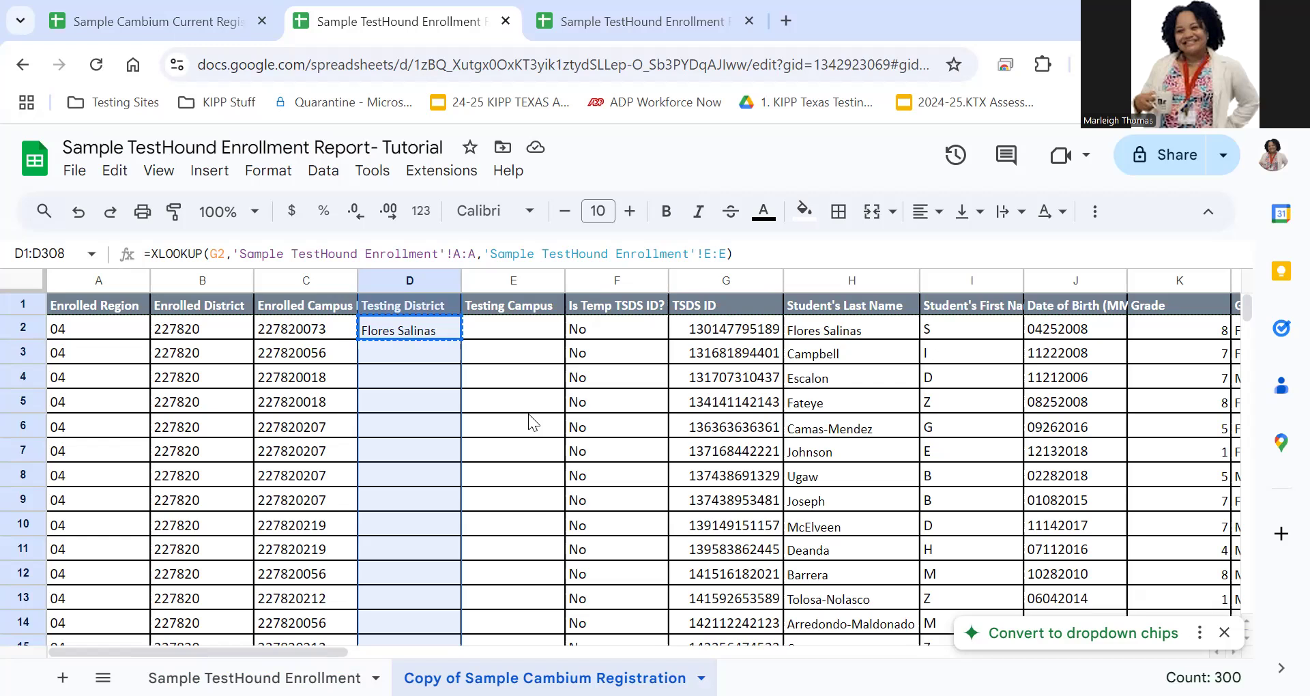
key(ctrl+v)
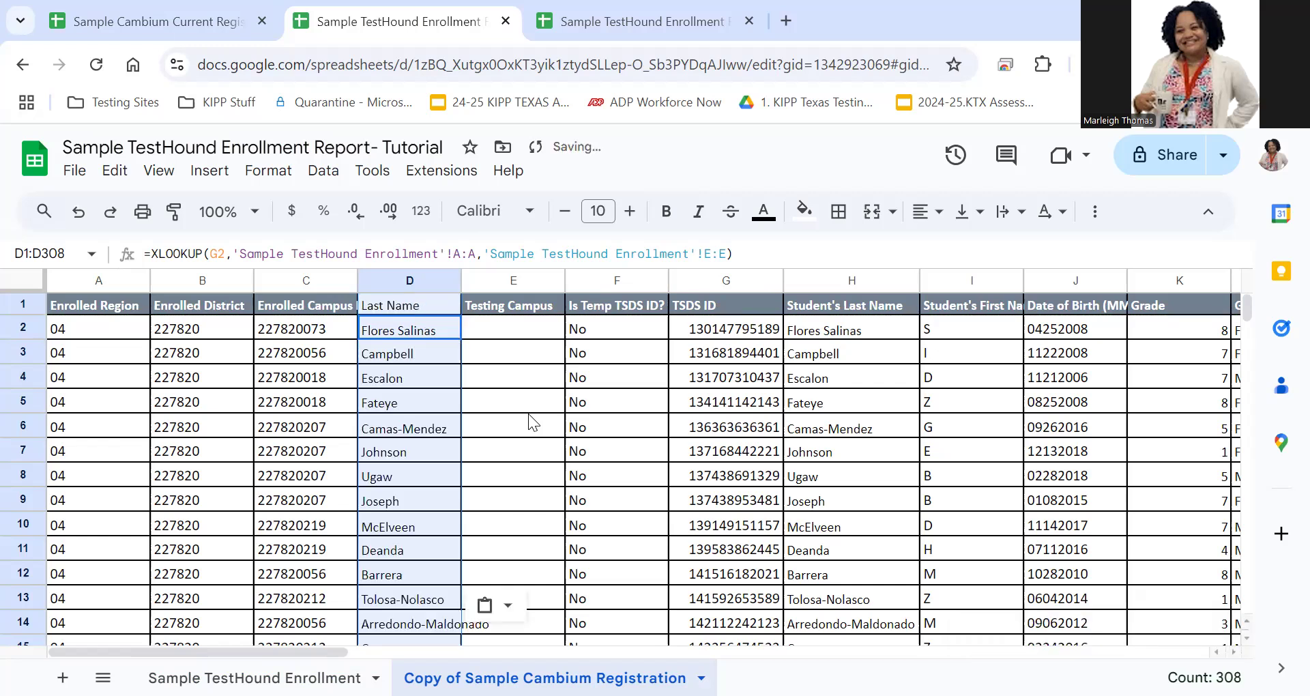
Step: Review the XLOOKUP results in column D of the Copy of Sample Cambium Registration sheet for TSDS IDs without a match
scroll(506, 432, down, 10)
scroll(506, 433, down, 14)
scroll(507, 433, down, 11)
scroll(505, 434, down, 20)
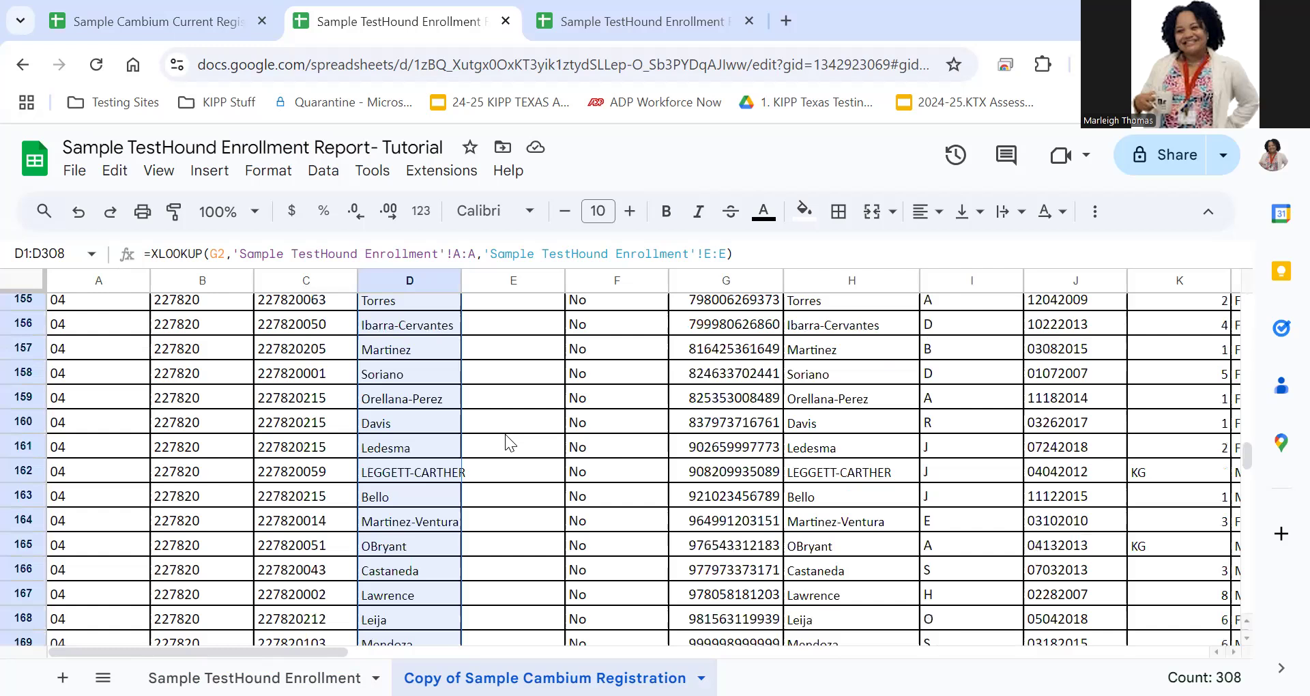
scroll(505, 435, down, 17)
scroll(505, 435, down, 11)
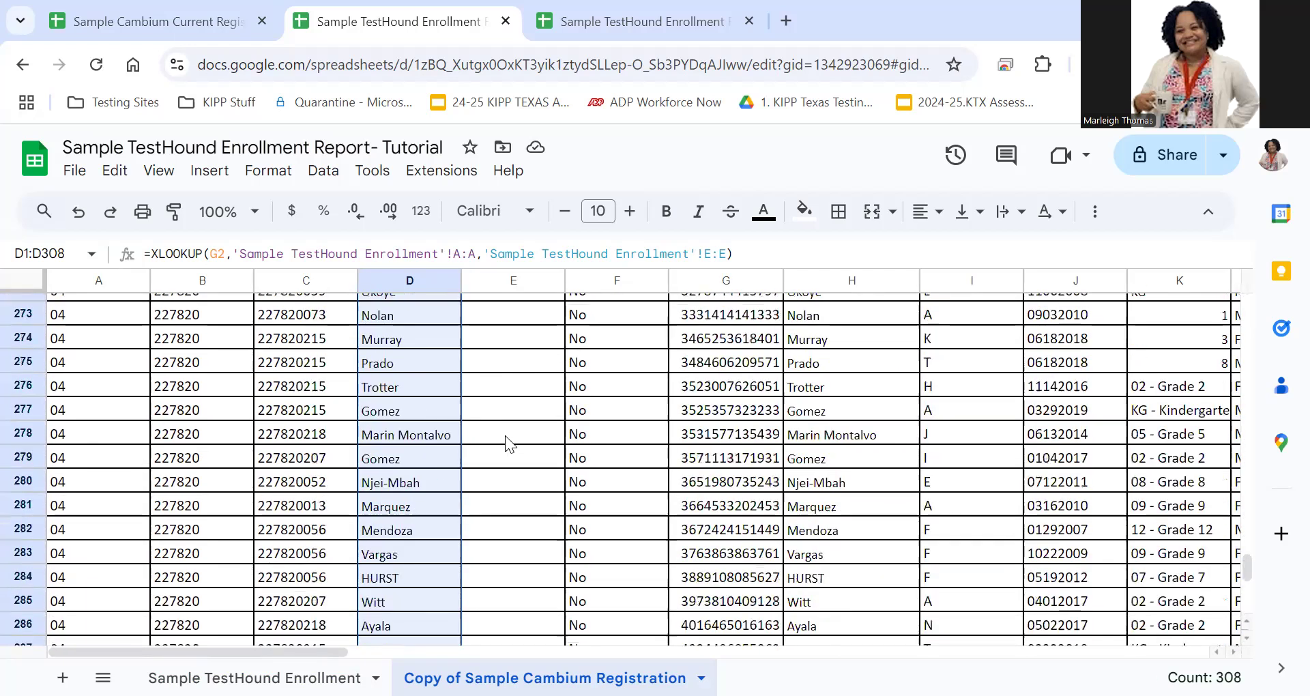
scroll(505, 437, up, 3)
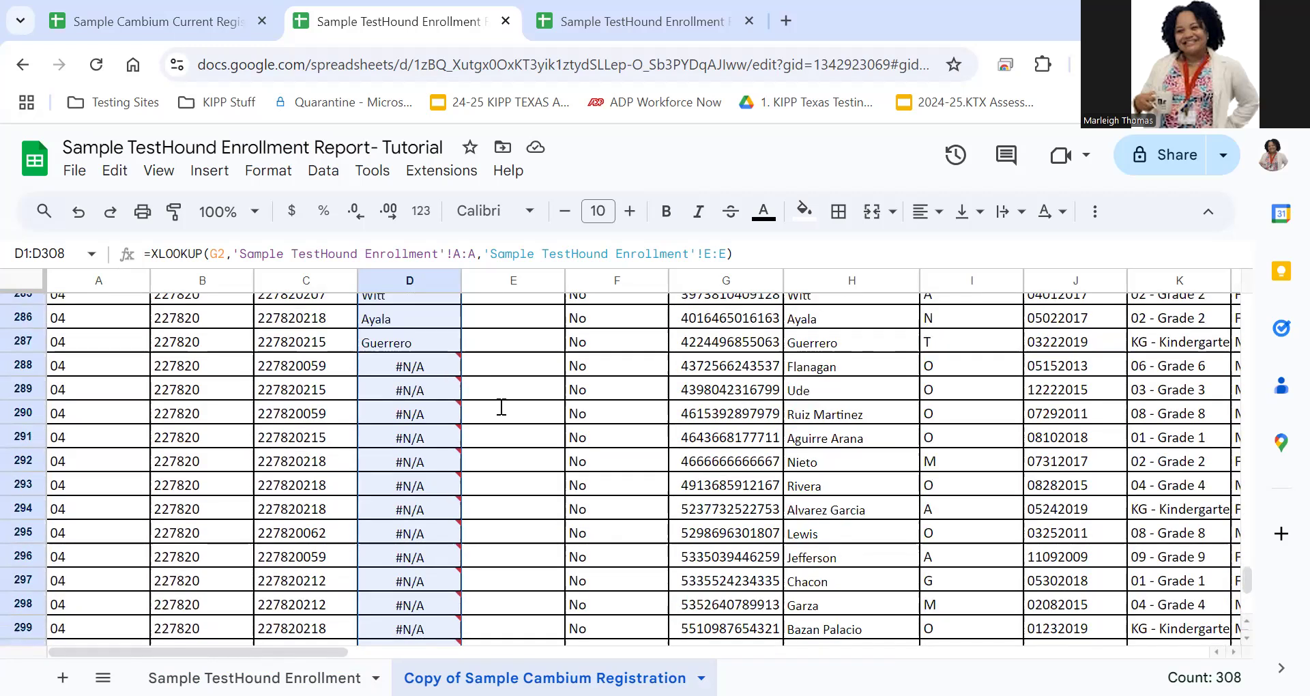
click(507, 343)
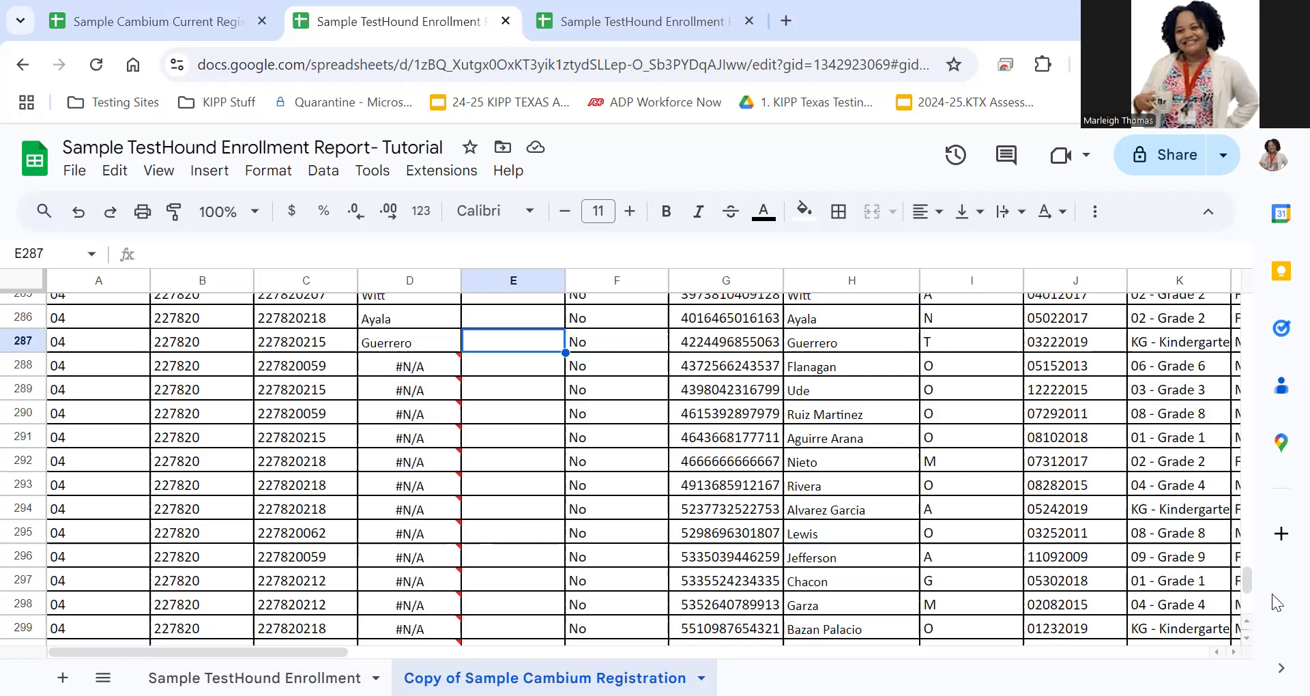
drag(1248, 598, 1249, 465)
scroll(482, 344, up, 20)
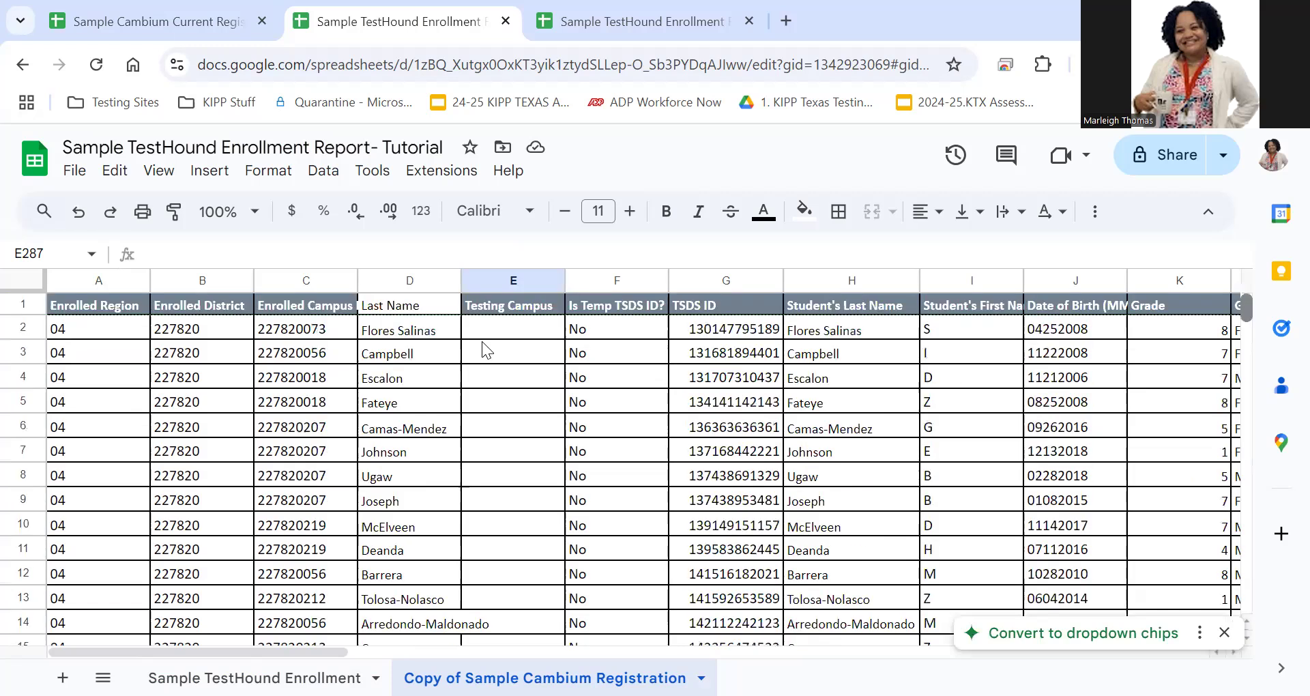
Step: Create a filter on the header row of the Copy of Sample Cambium Registration sheet
click(425, 308)
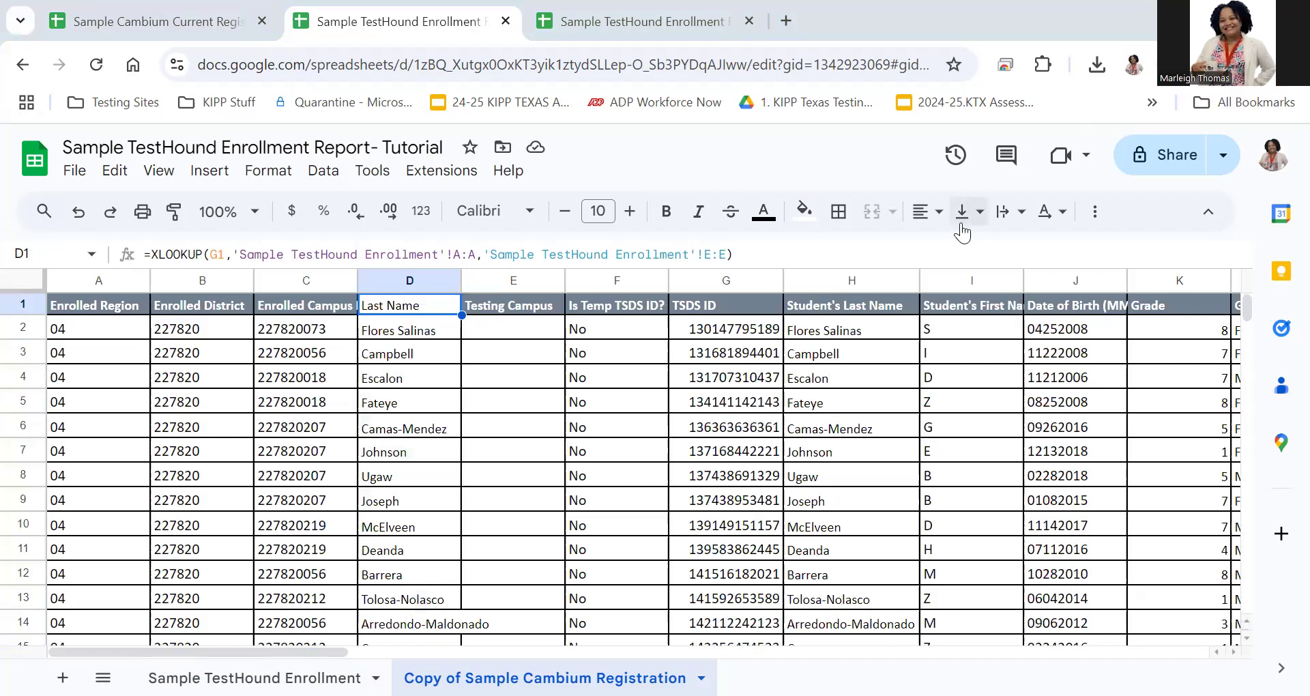
click(1094, 219)
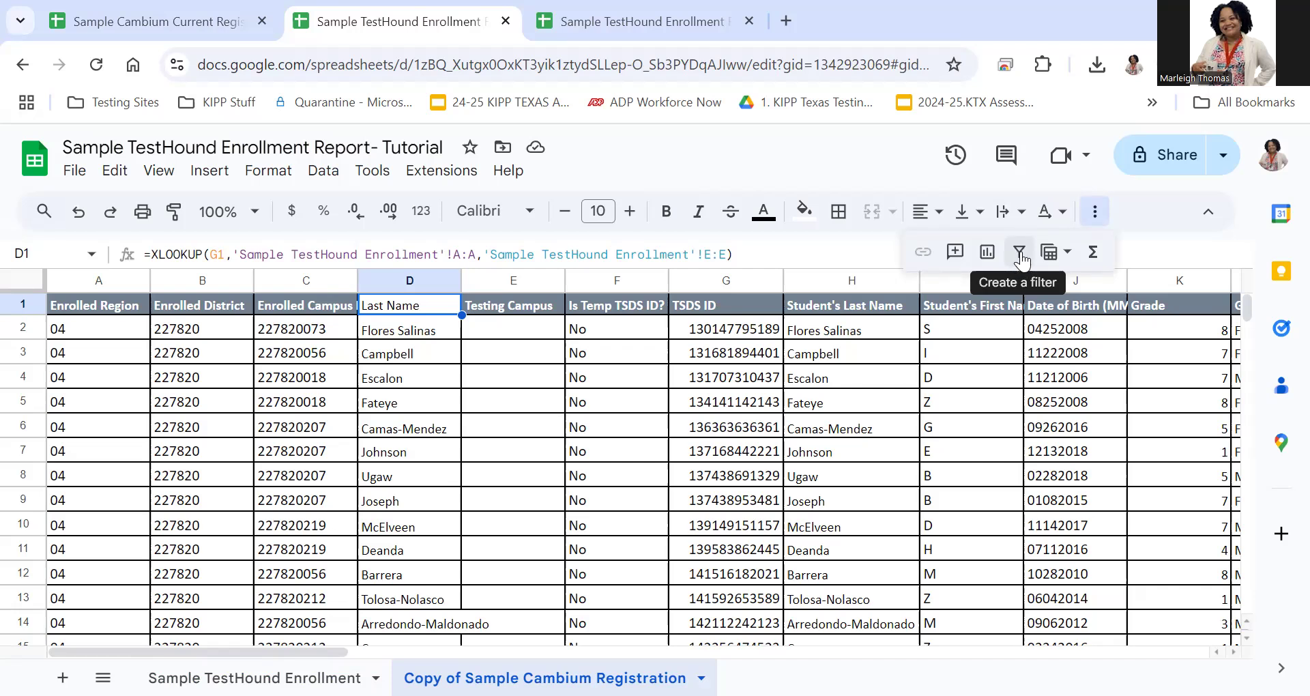
click(1020, 258)
click(437, 343)
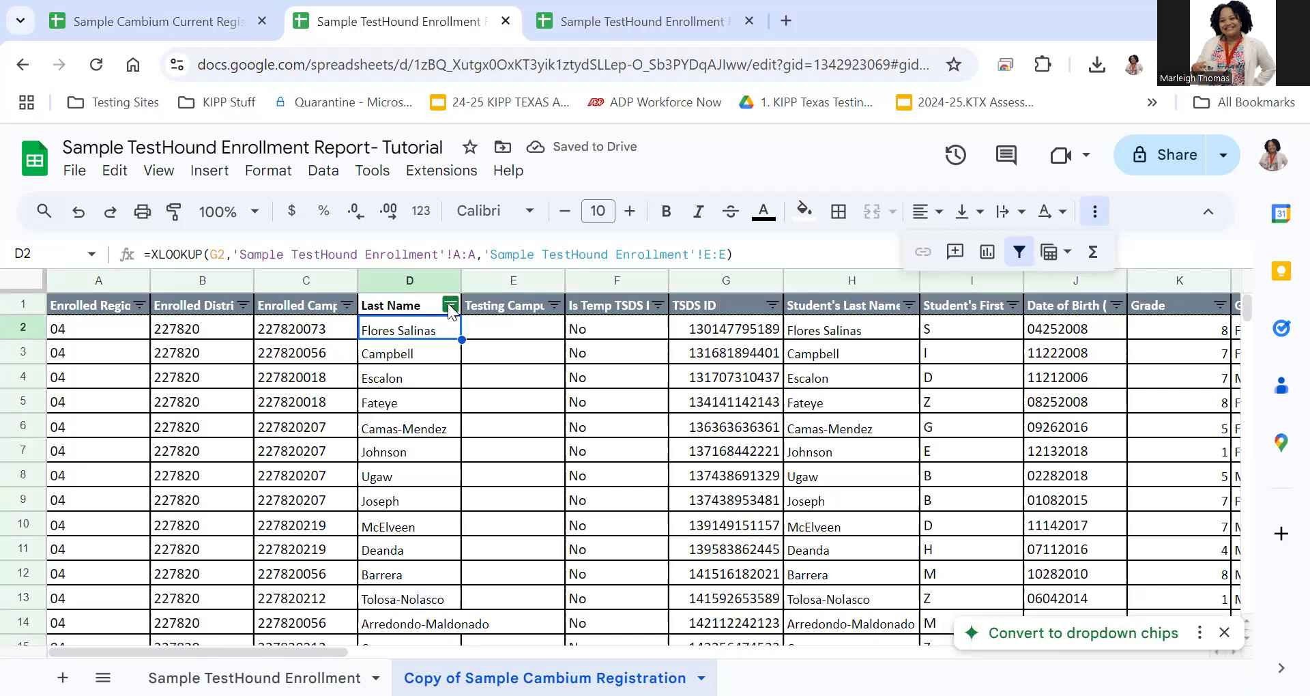
Step: Filter the Last Name column D by values so that only the #N/A rows are shown
click(450, 306)
scroll(453, 506, down, 2)
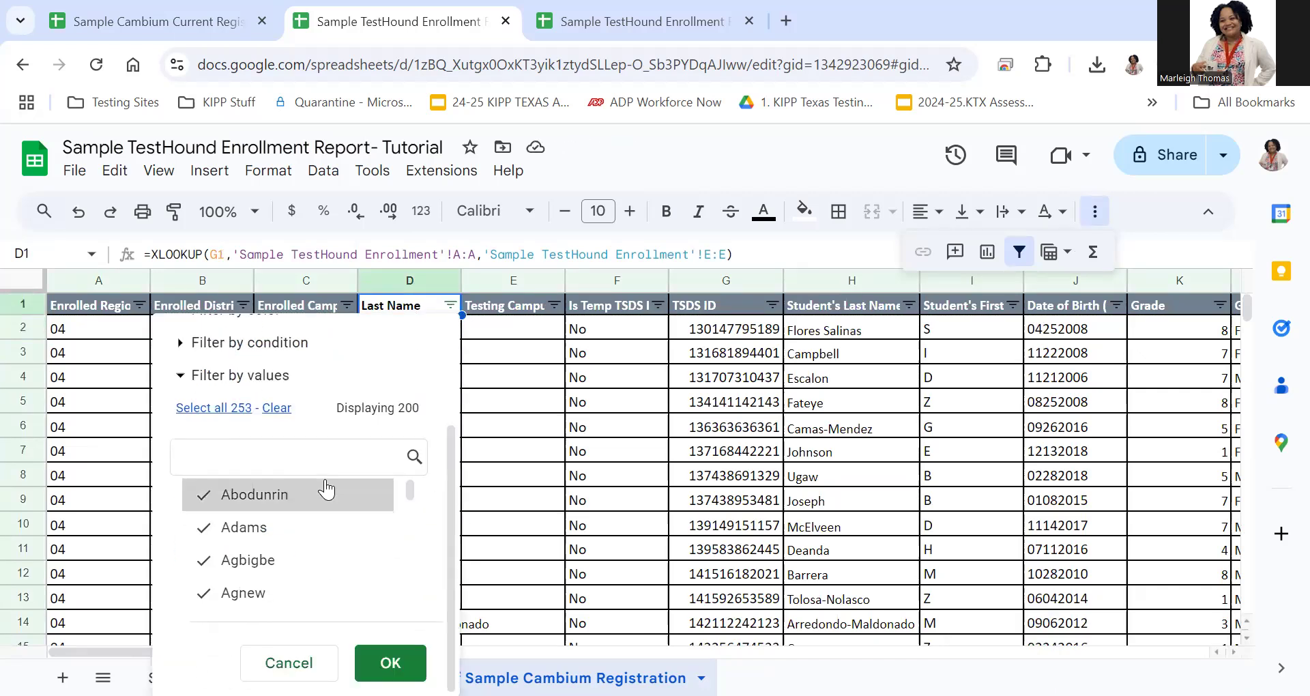
click(277, 409)
click(254, 457)
text(#)
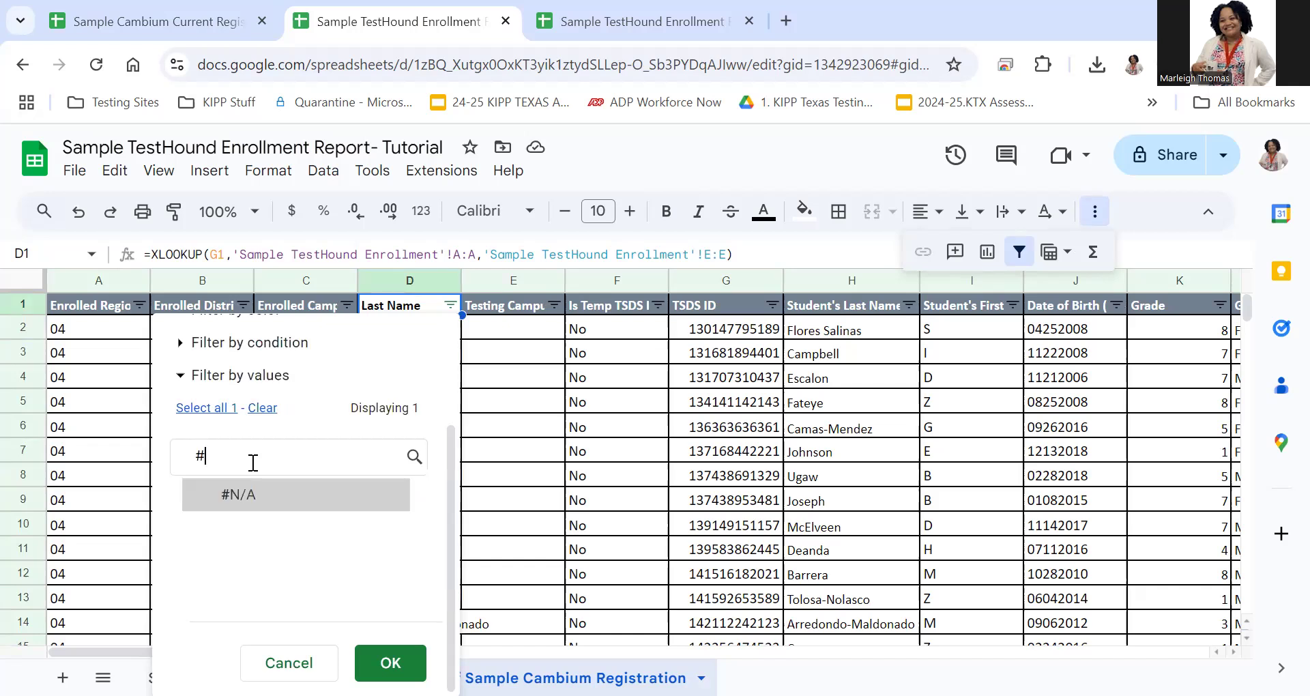
click(253, 507)
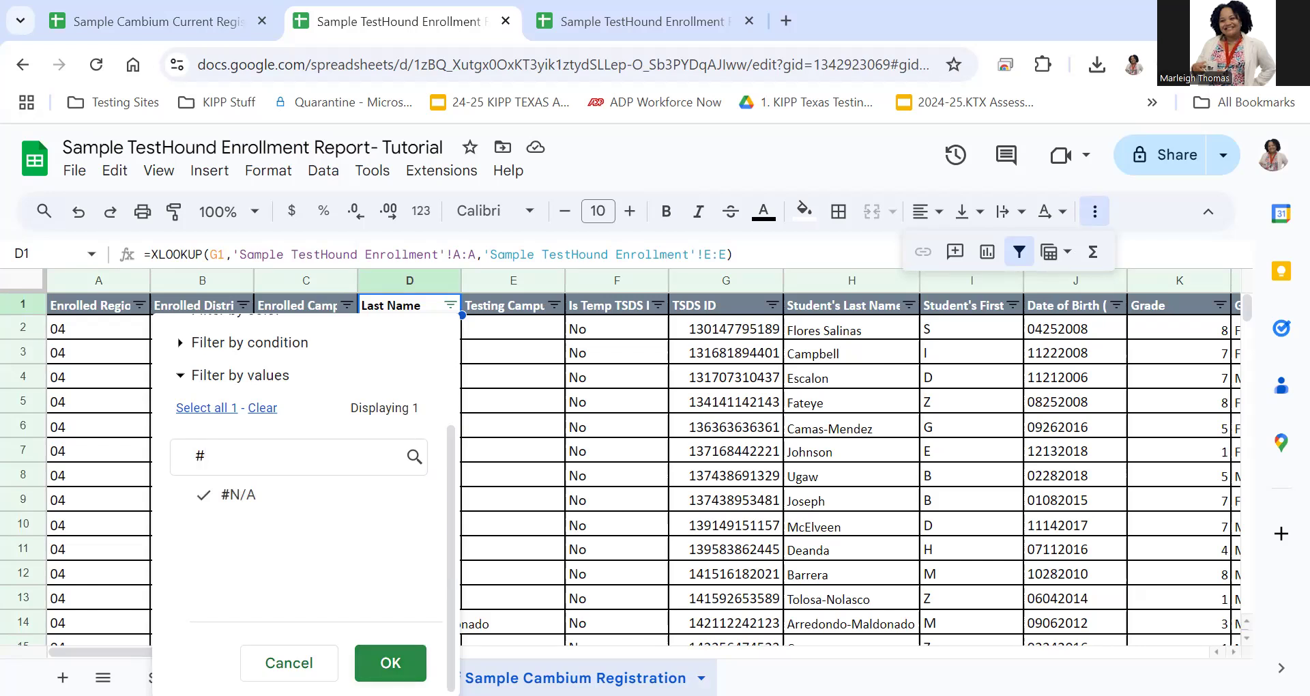
click(391, 663)
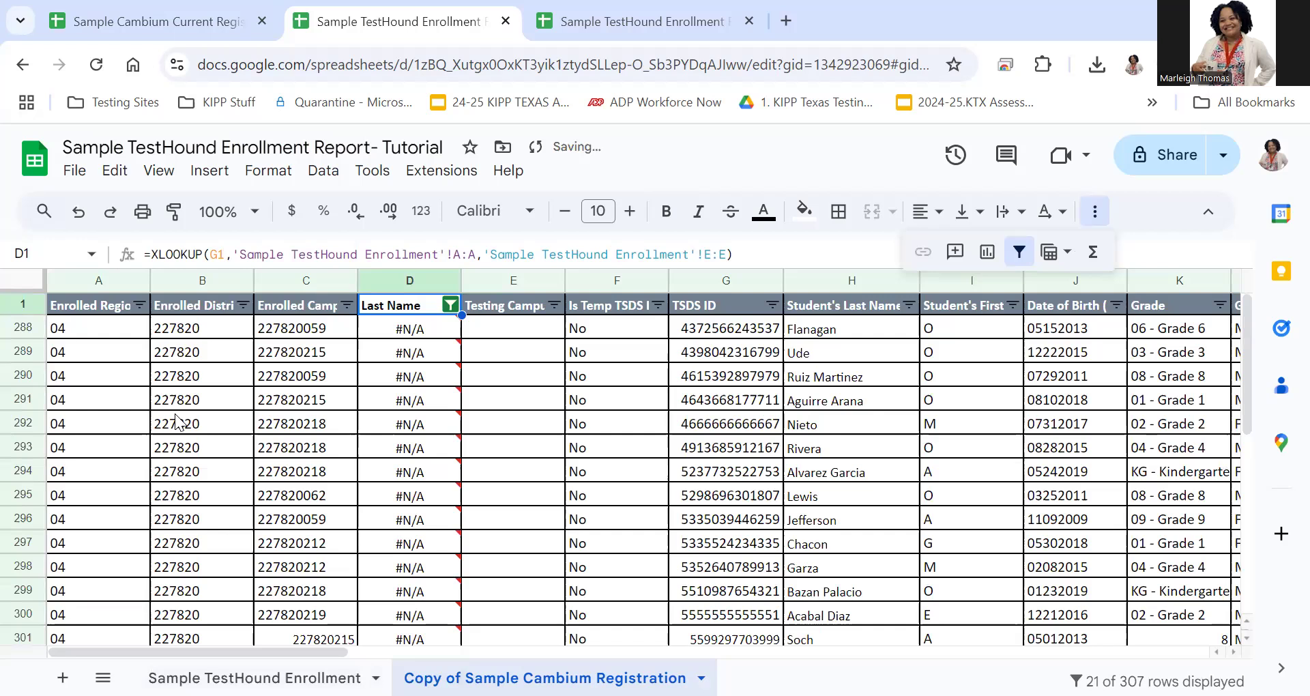
scroll(195, 468, down, 5)
scroll(195, 467, up, 5)
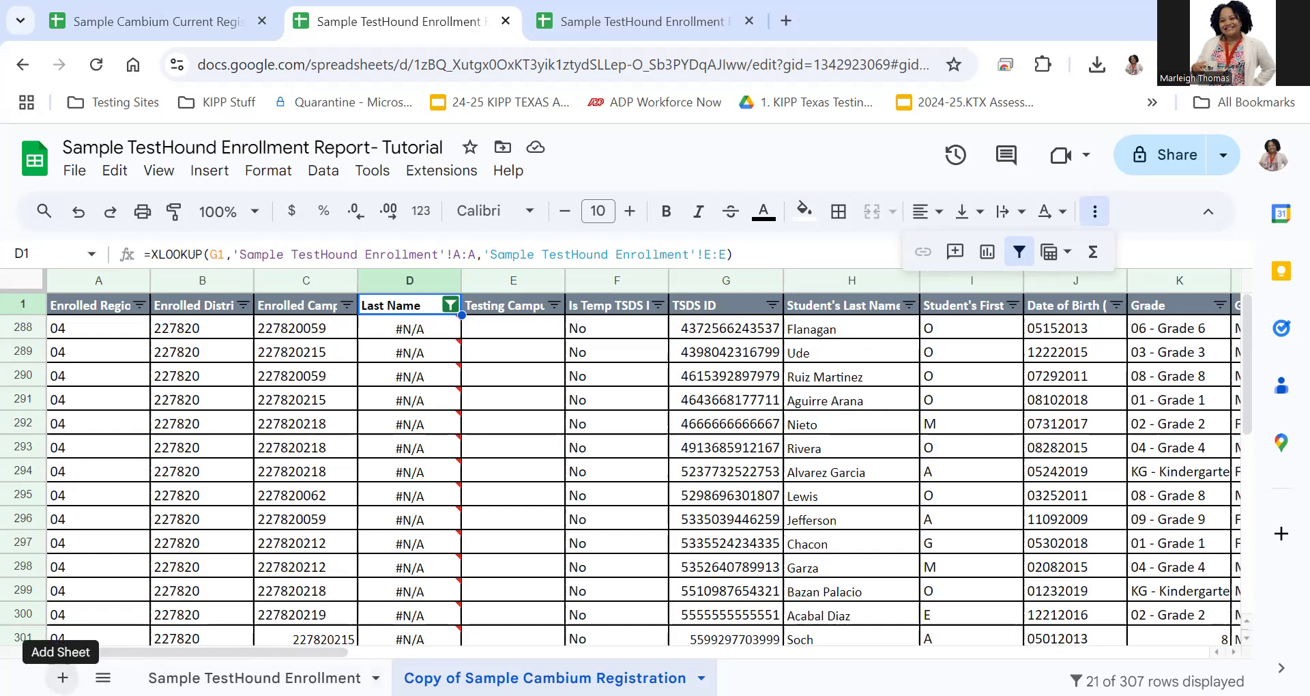
Step: Add a new sheet to the spreadsheet and name it Remove from Cambium
click(62, 678)
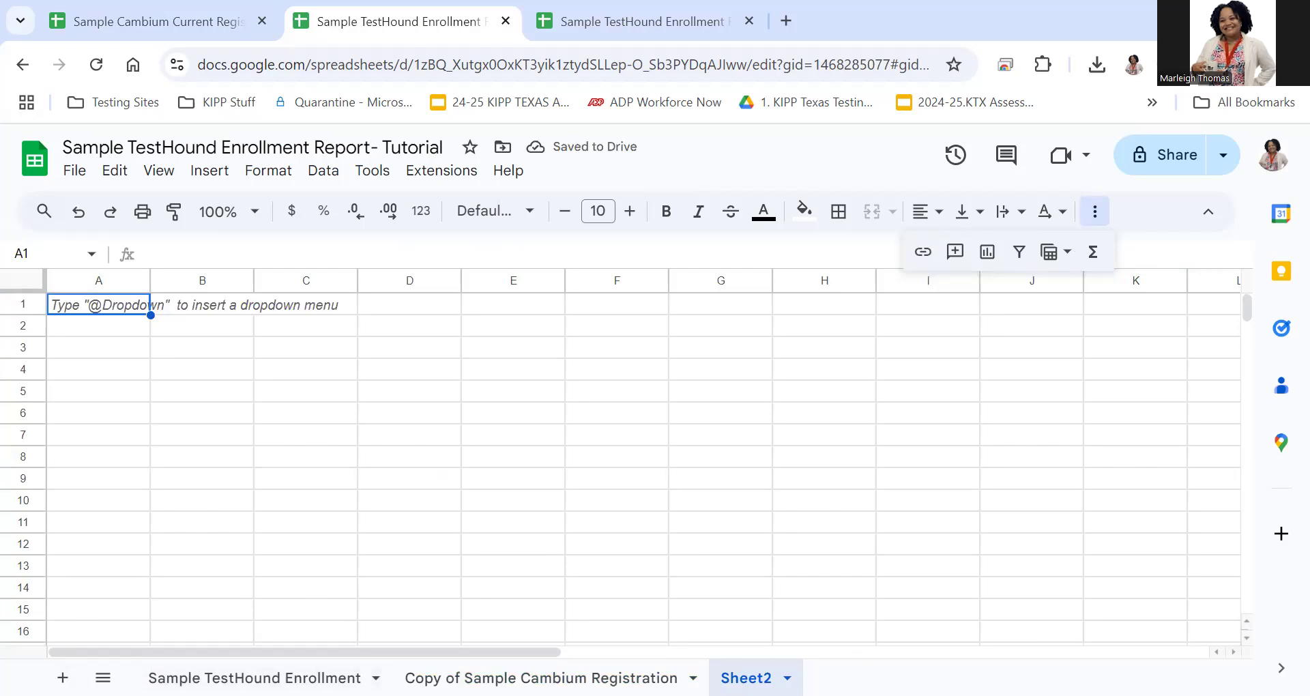
double_click(747, 678)
text(R)
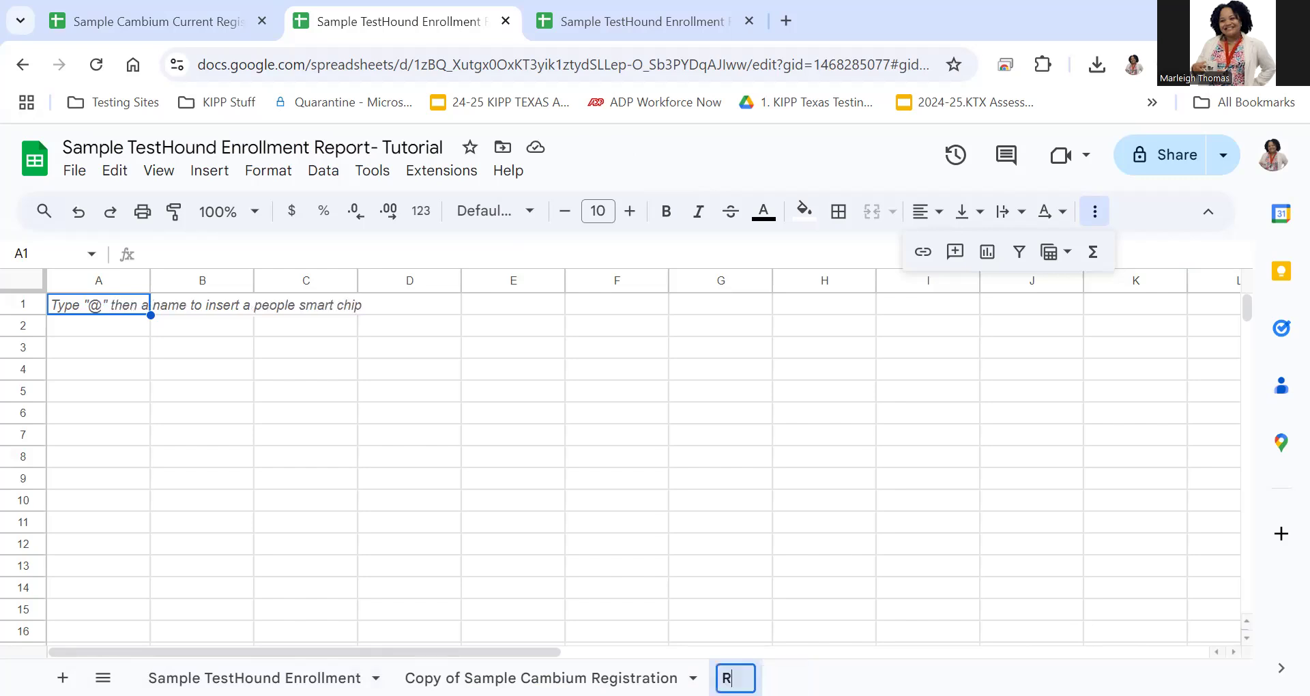
text(emove from Cambium)
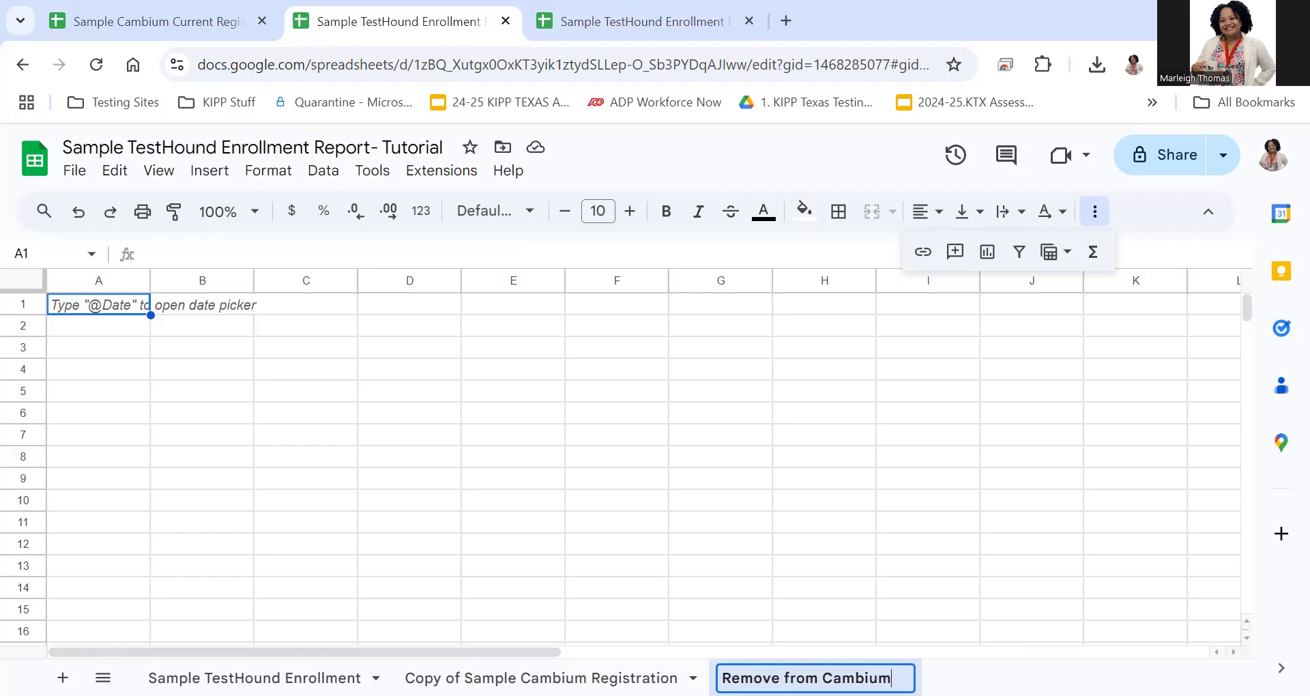
Step: Copy all filtered #N/A rows with their headers from Copy of Sample Cambium Registration into the Remove from Cambium sheet, starting at A1
click(541, 678)
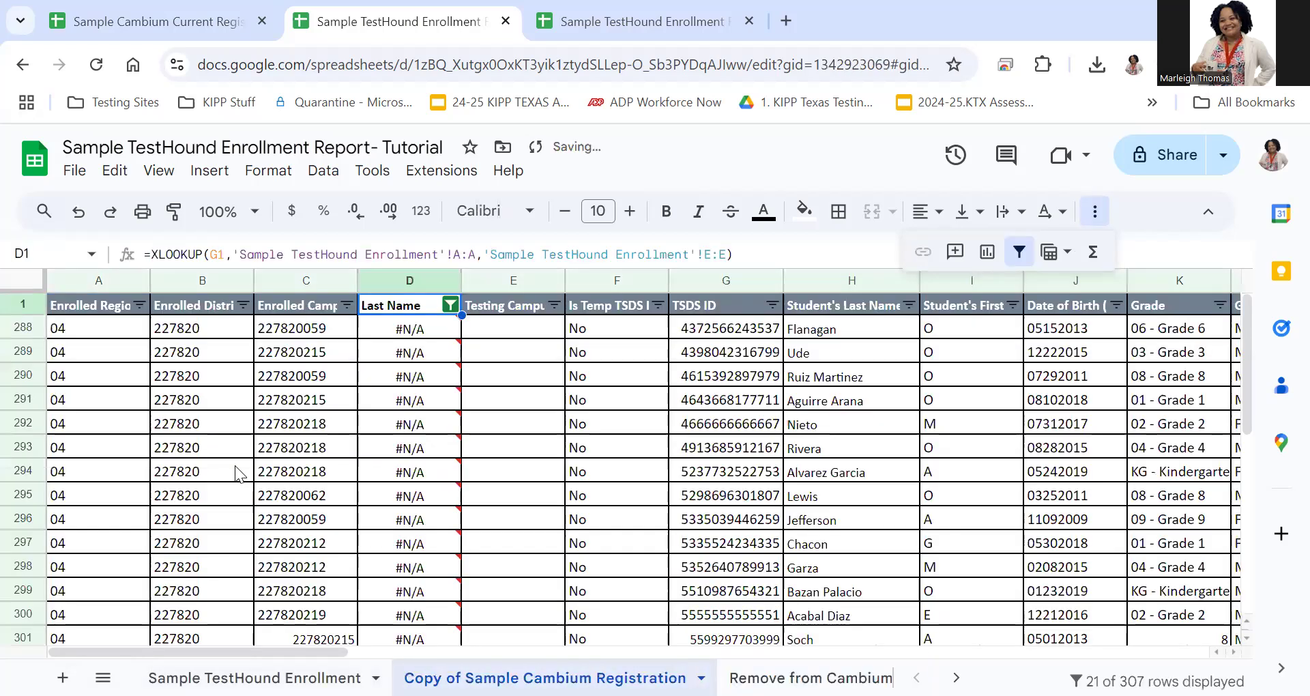
click(101, 333)
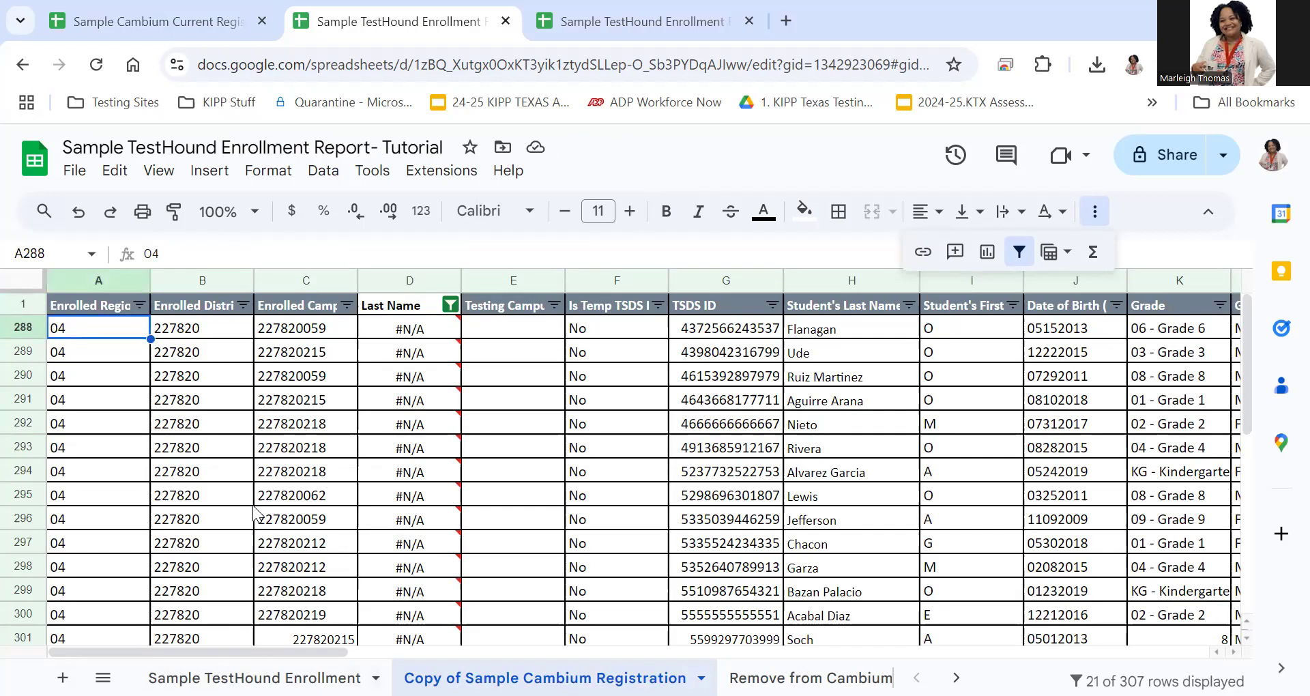
key(ctrl+a)
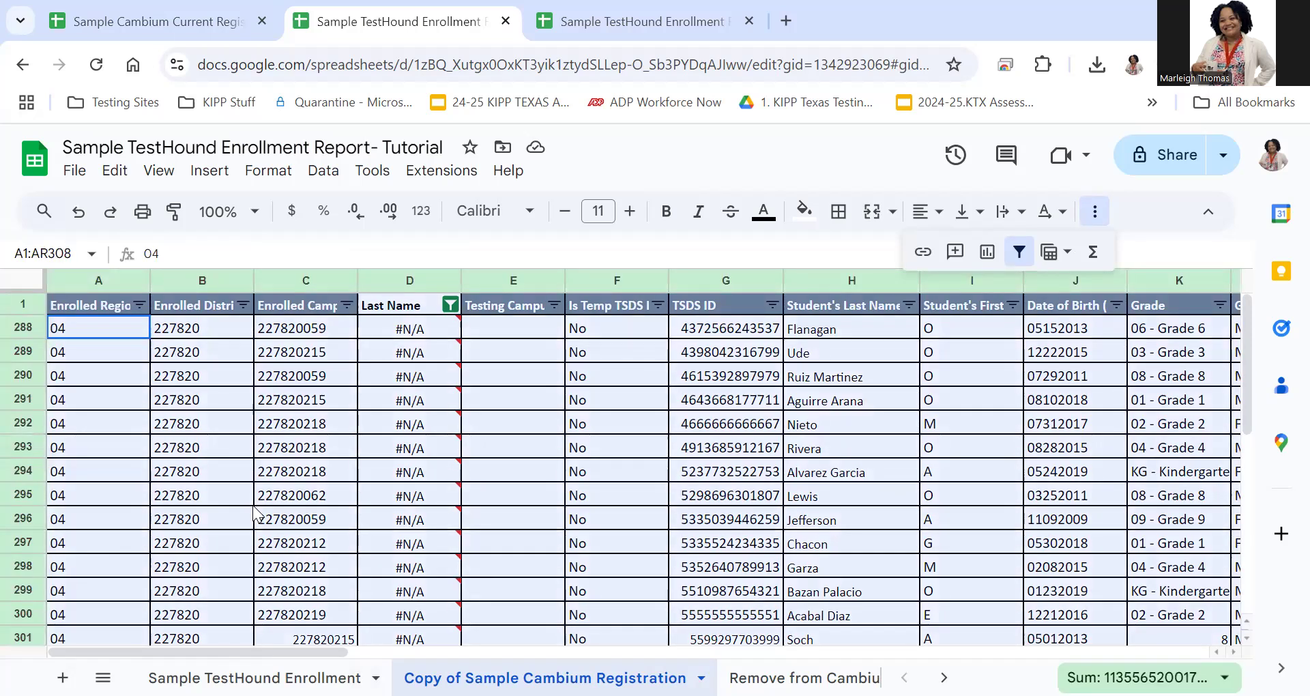
click(791, 678)
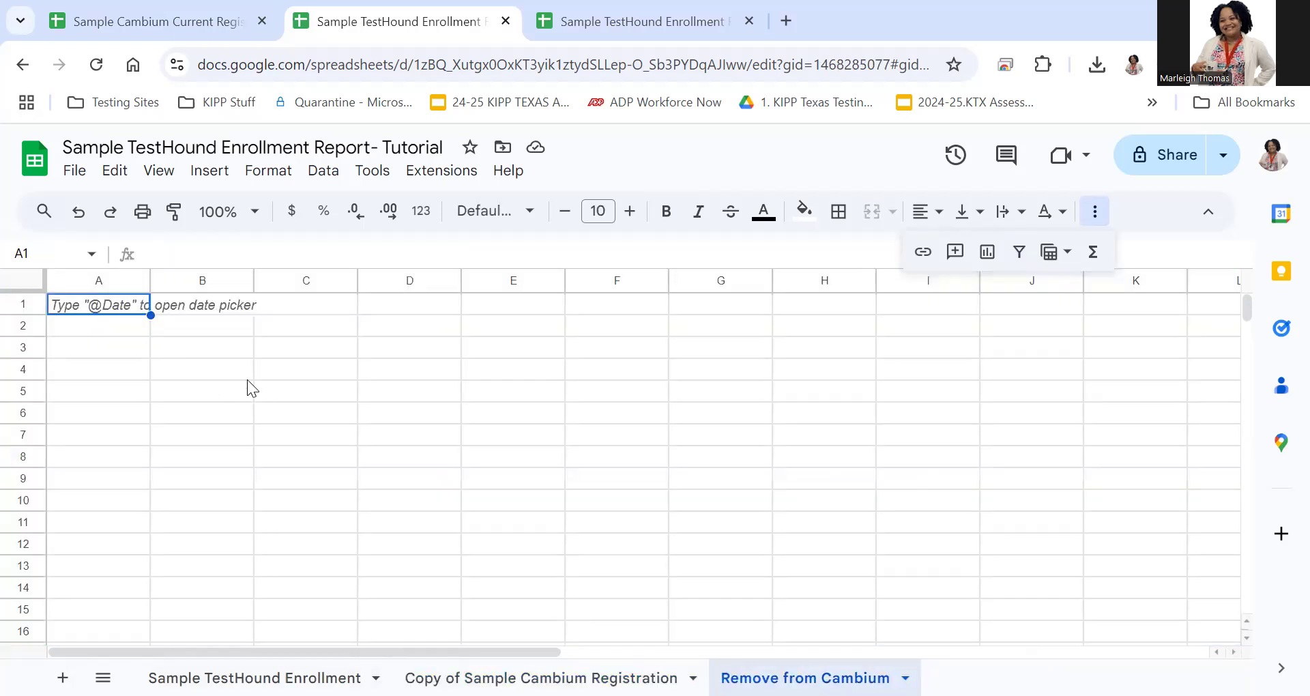
key(ctrl+v)
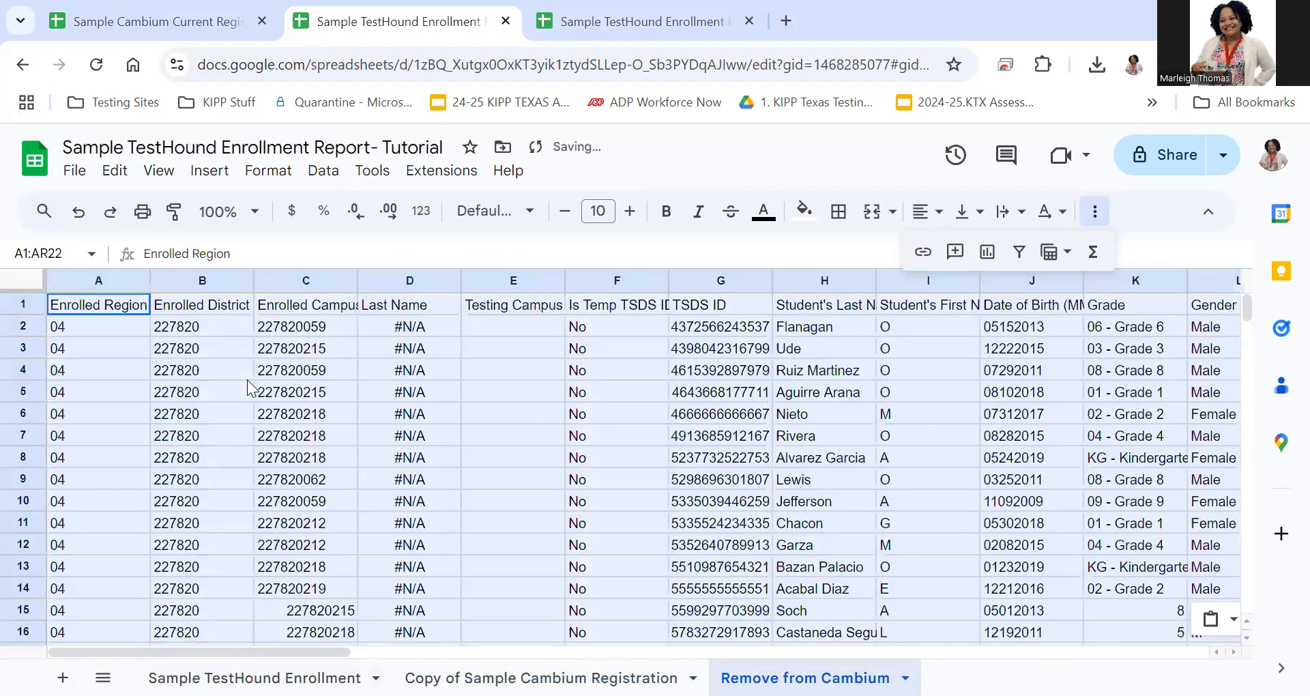
click(348, 390)
scroll(350, 390, down, 3)
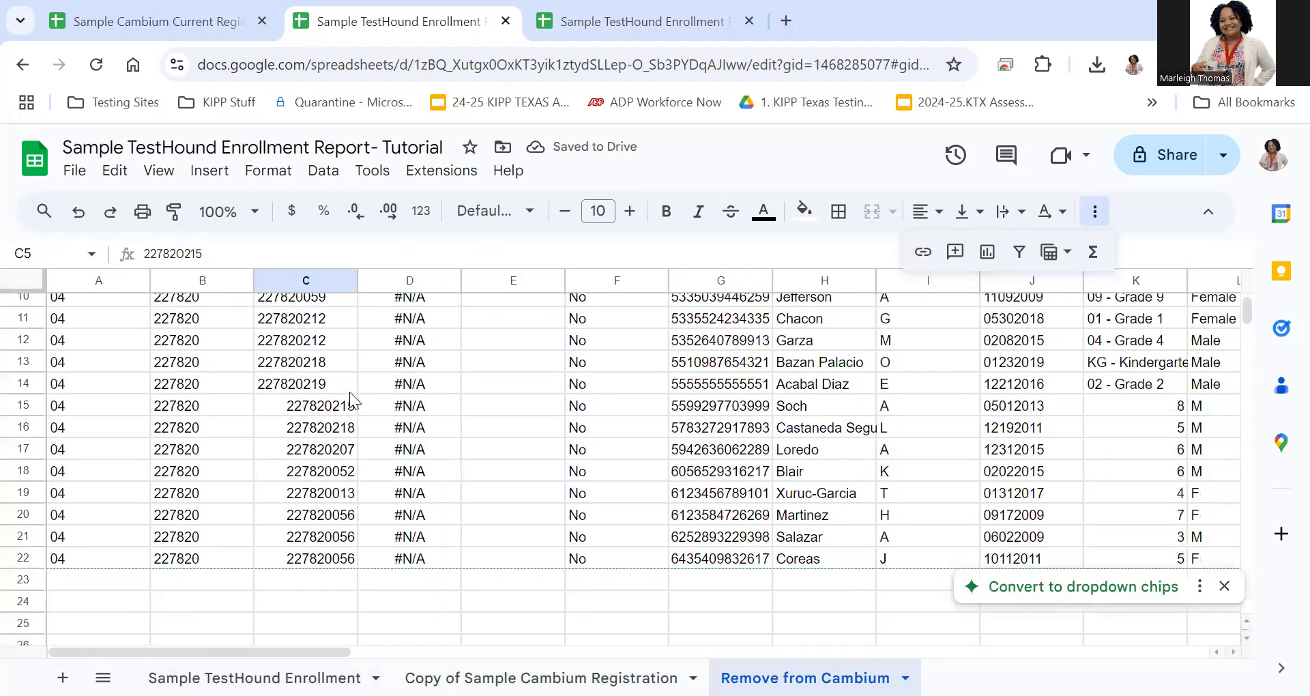
scroll(349, 391, up, 3)
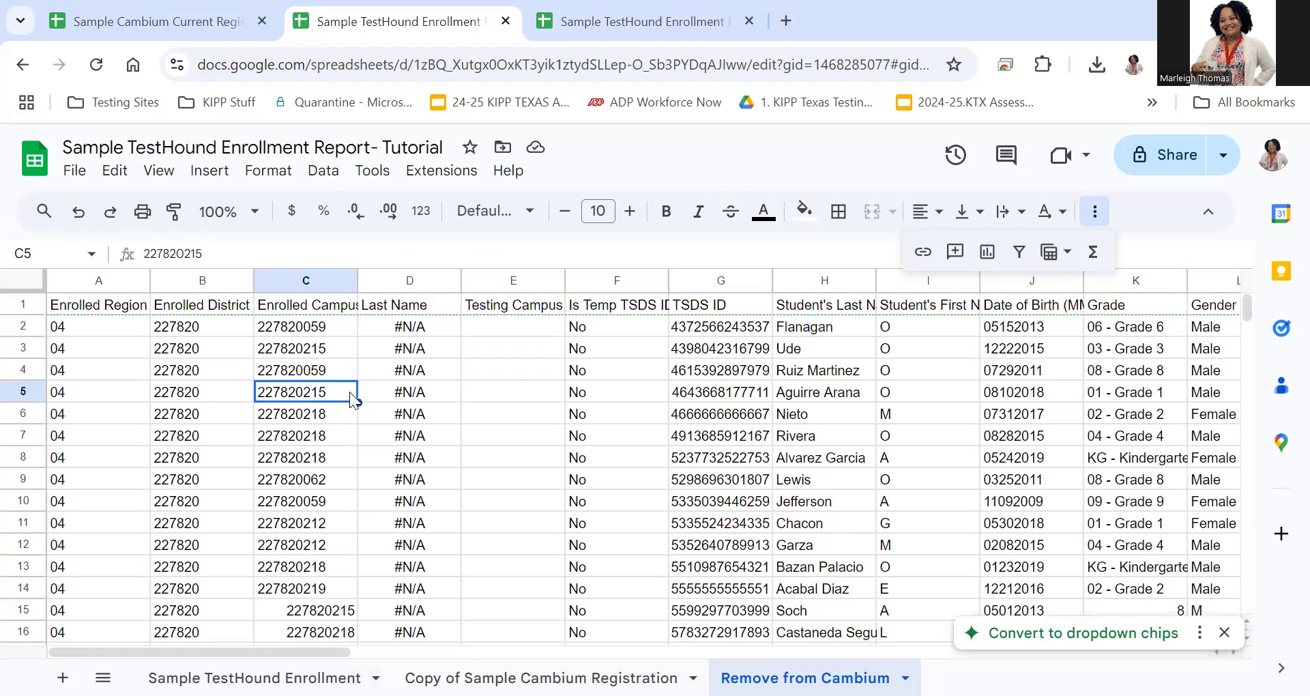
scroll(349, 392, down, 6)
scroll(350, 392, up, 3)
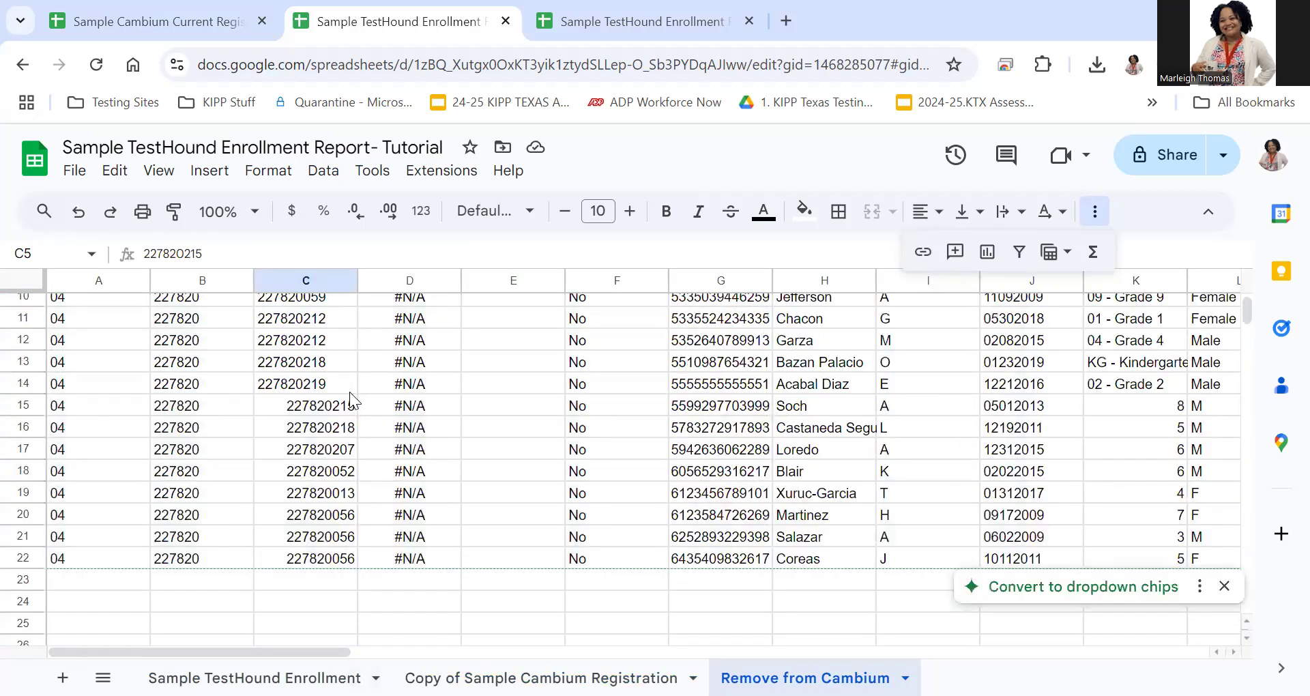
scroll(349, 391, up, 3)
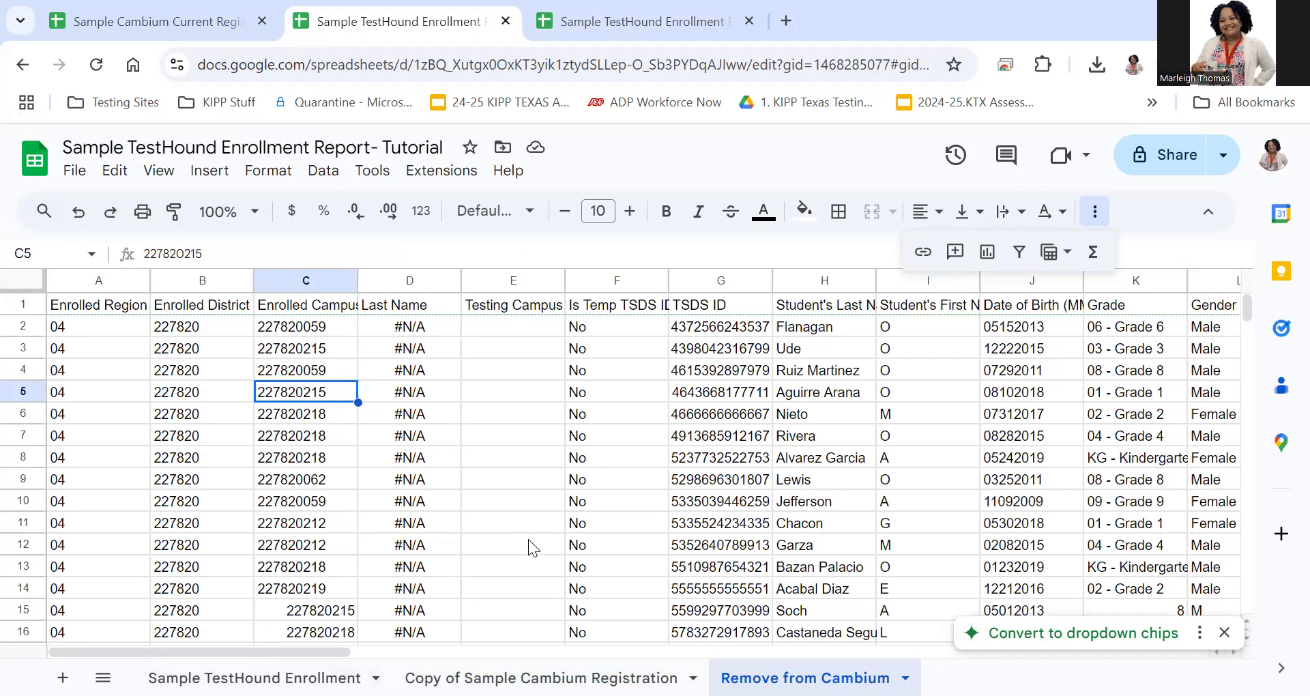
Step: Reset the Last Name filter on the Copy of Sample Cambium Registration sheet to include all values
click(541, 677)
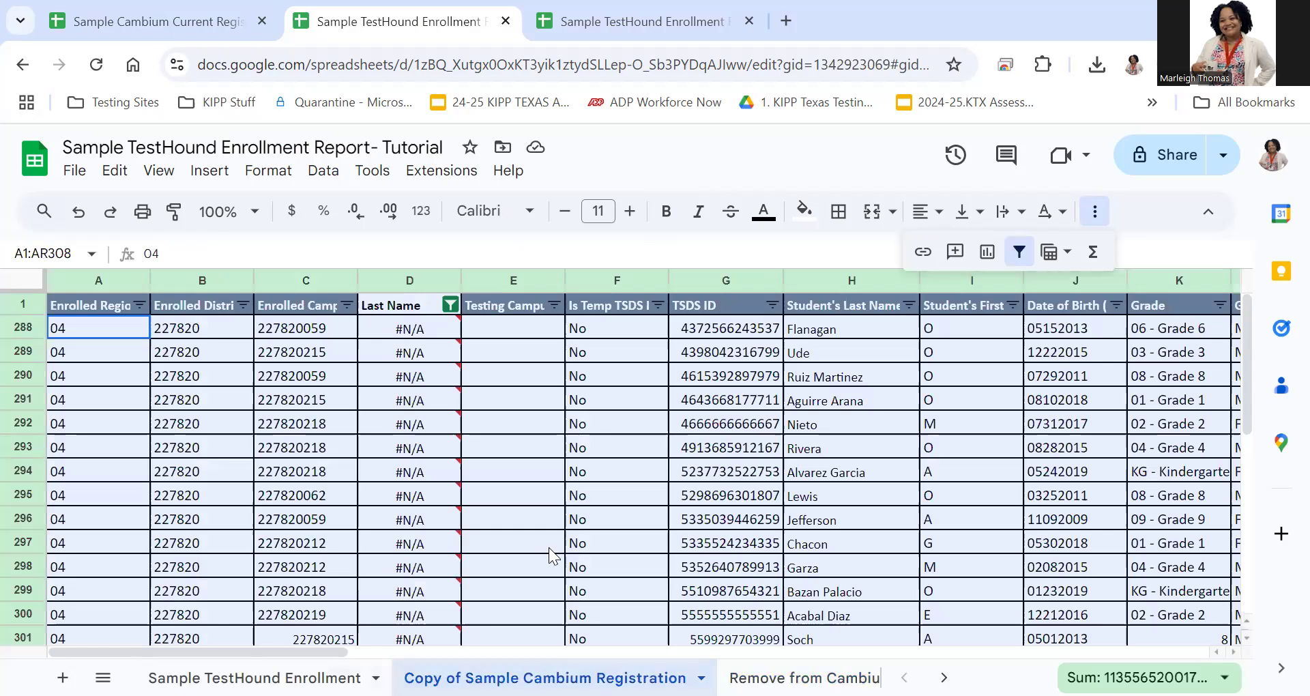
click(510, 468)
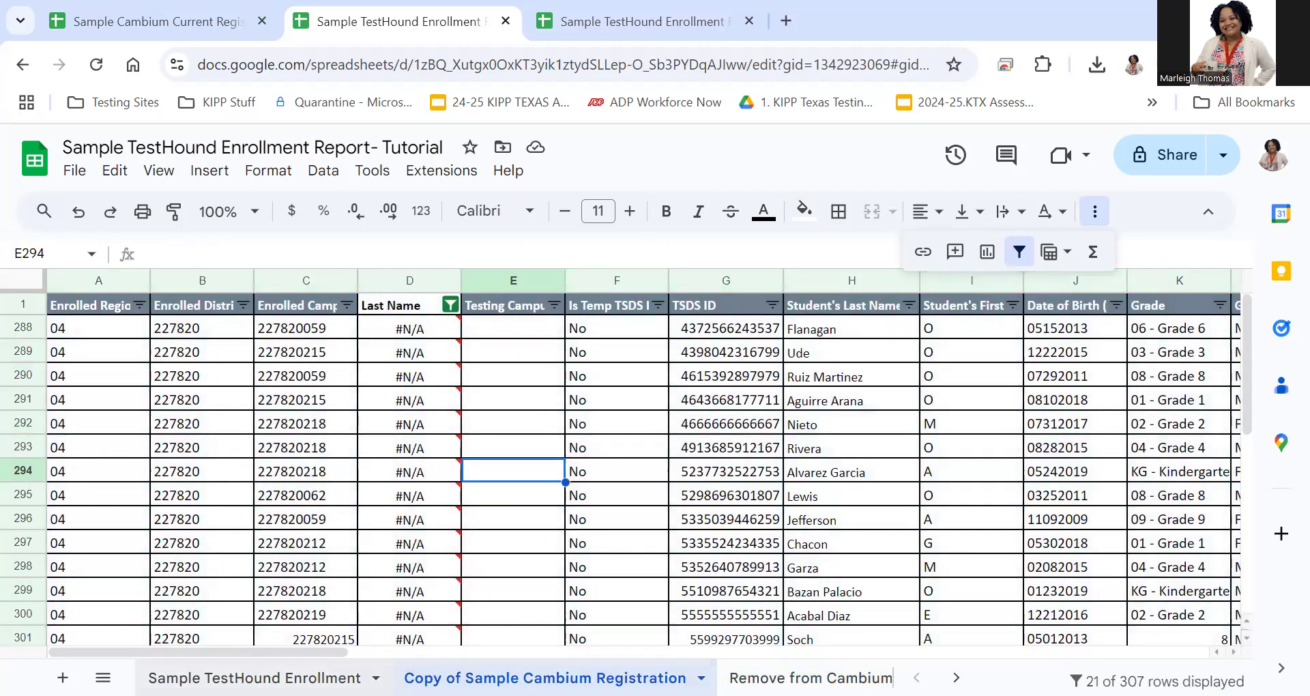
click(451, 305)
scroll(454, 505, down, 2)
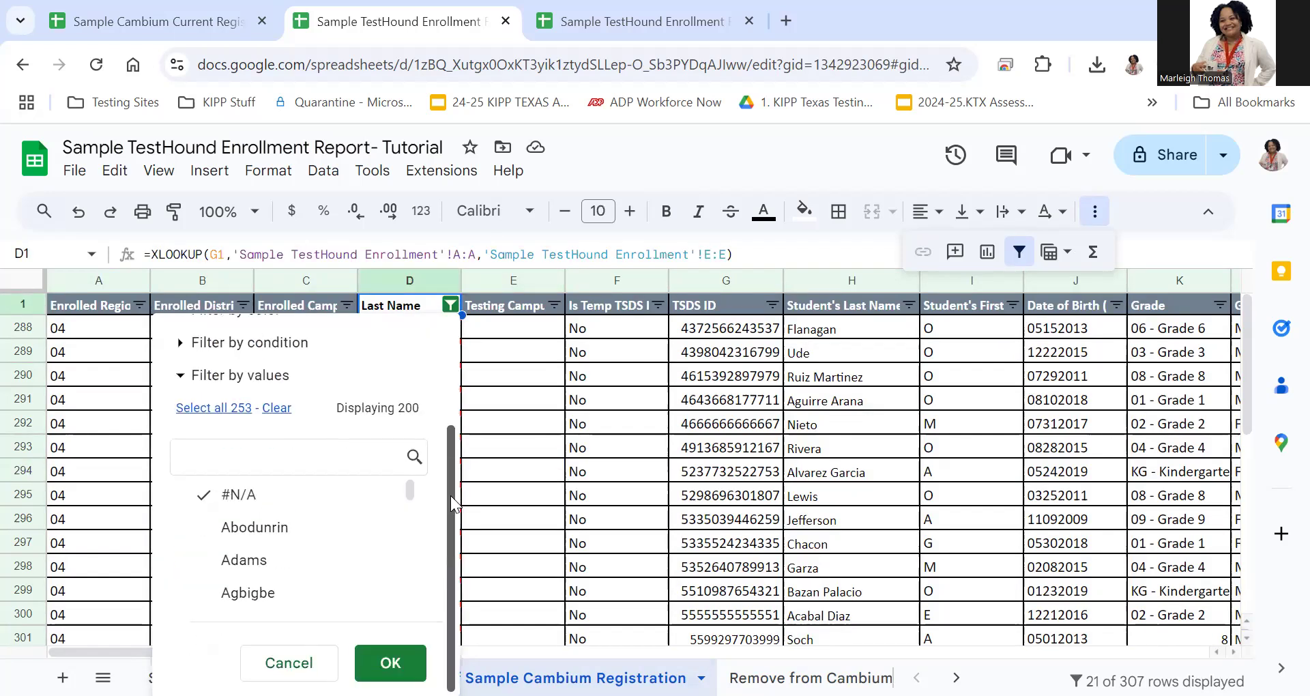
click(217, 408)
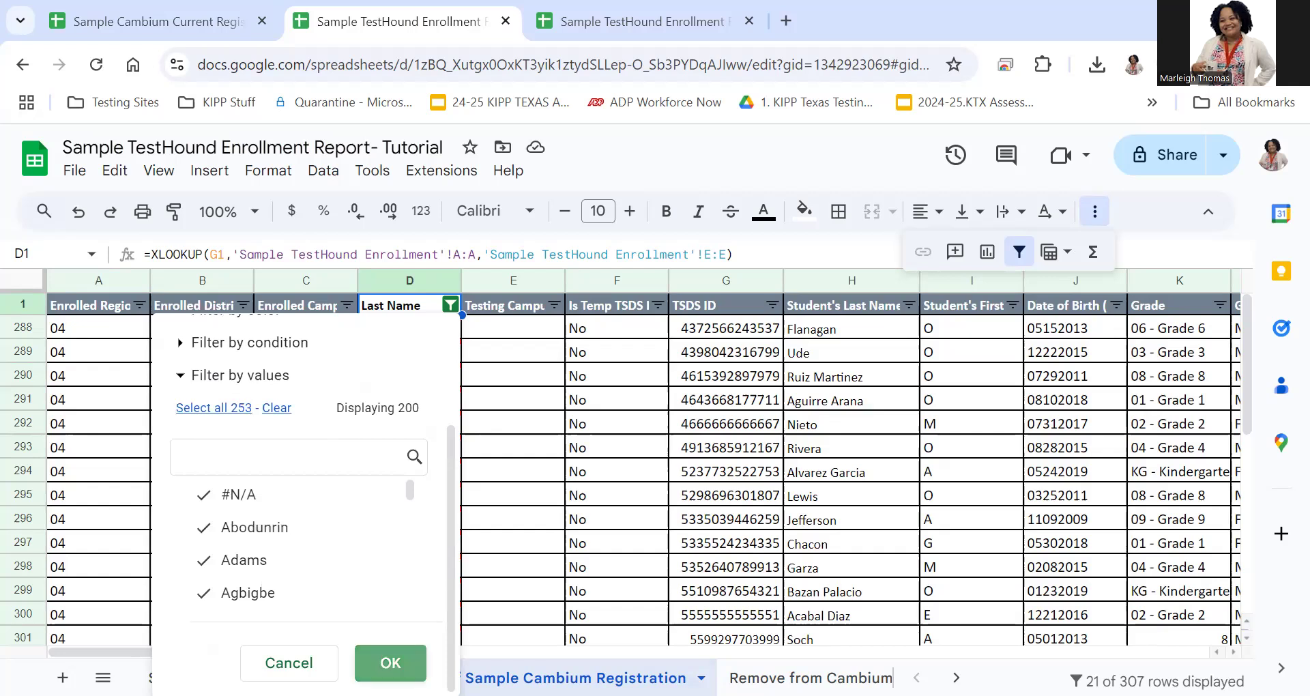
click(390, 662)
Step: In D2 of Sample TestHound Enrollment, enter =xlookup(A2,'Copy of Sample Cambium Registration'!G:G,'Copy of Sample Cambium Registration'!H:H)
click(254, 678)
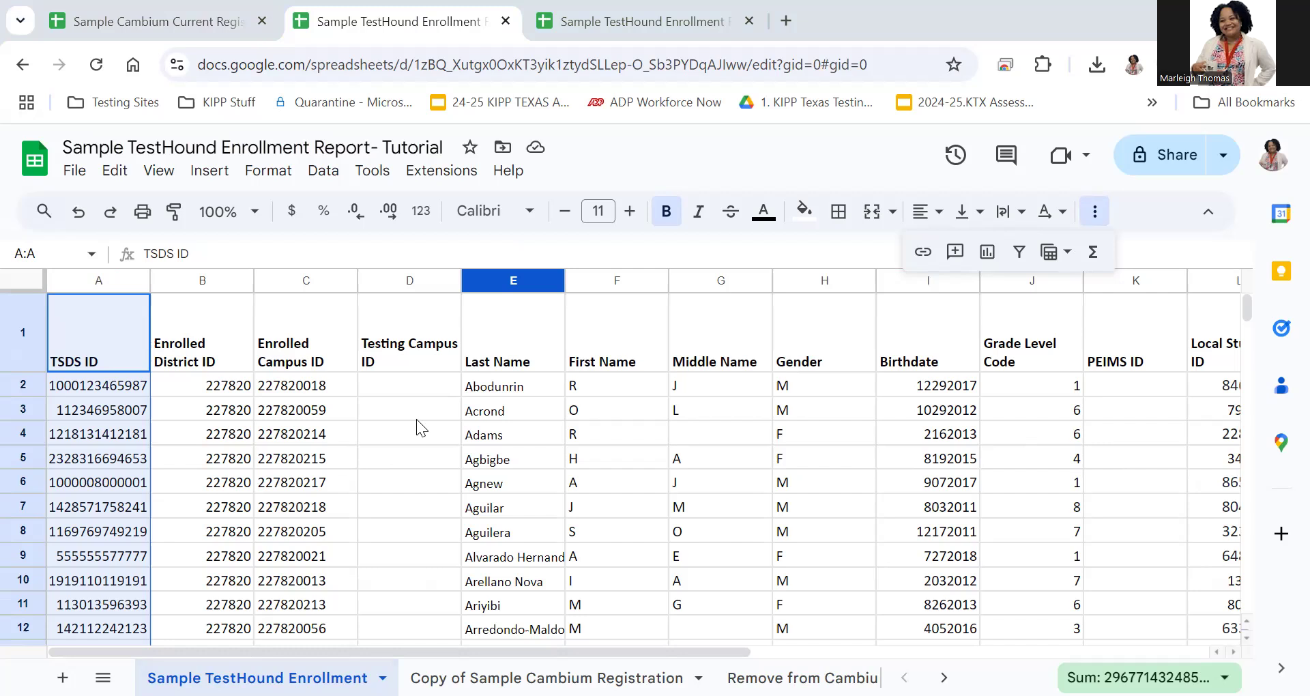
click(393, 384)
text(=)
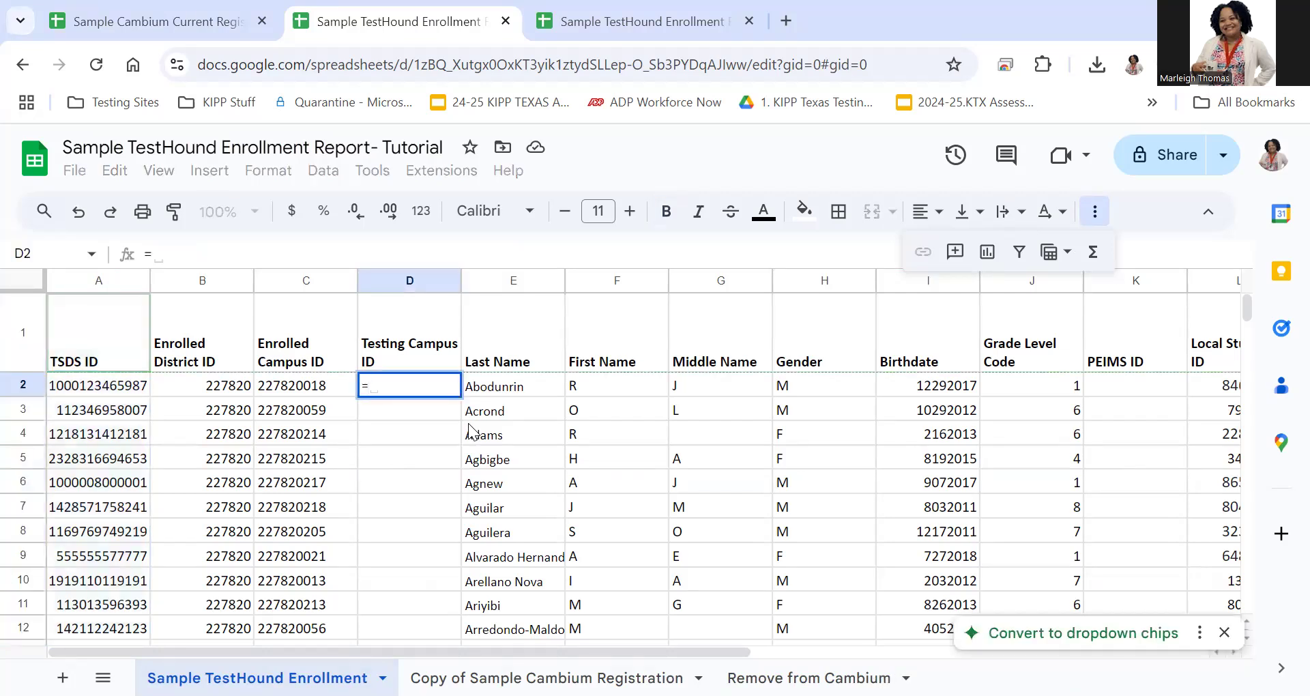
text(xlookup()
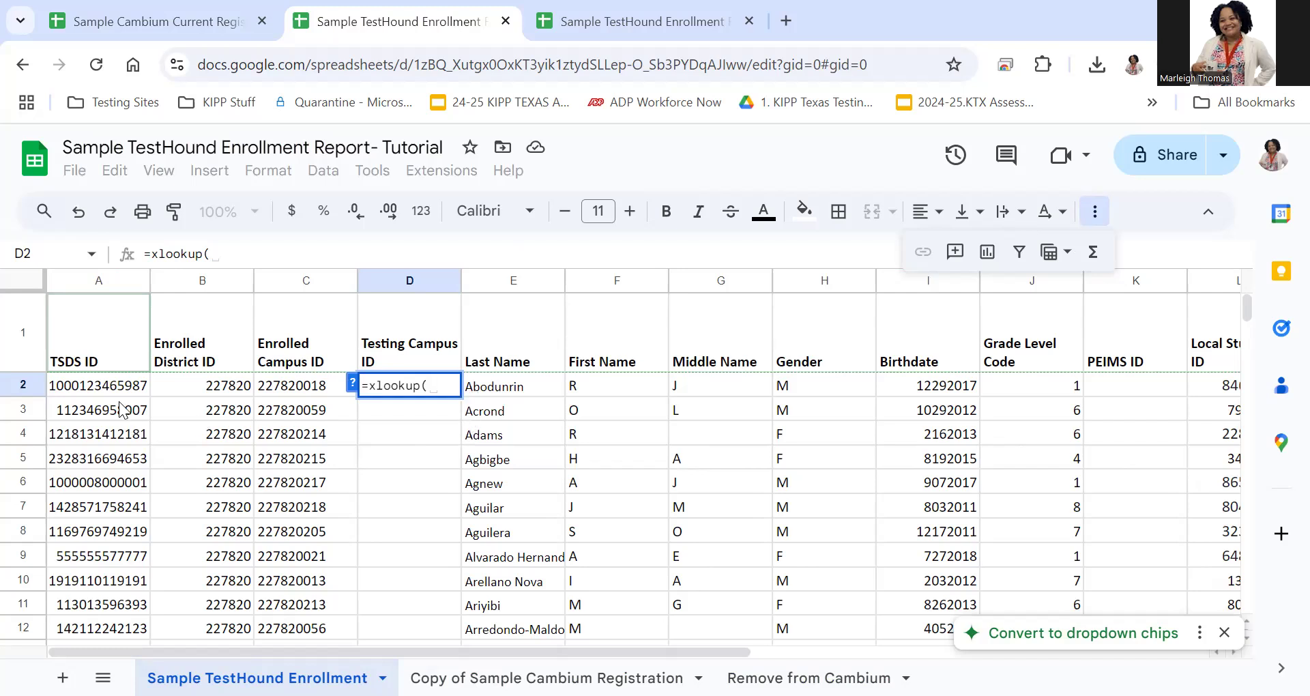
click(79, 398)
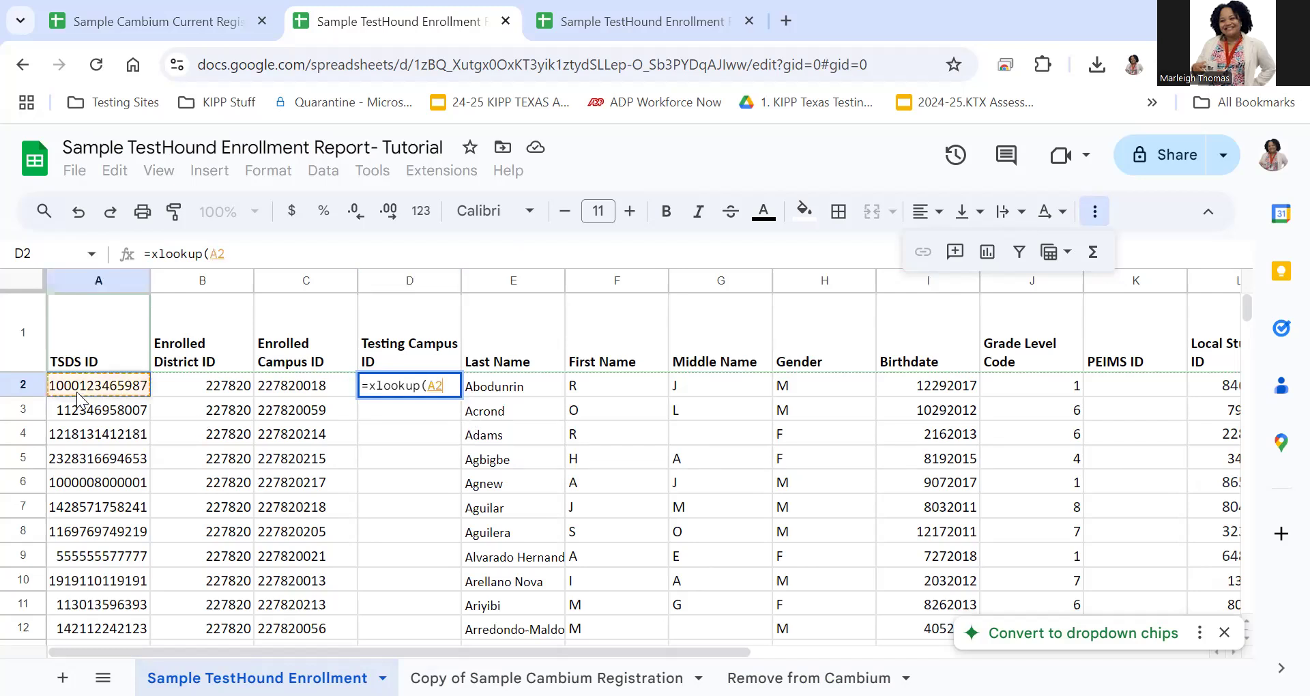
text(,)
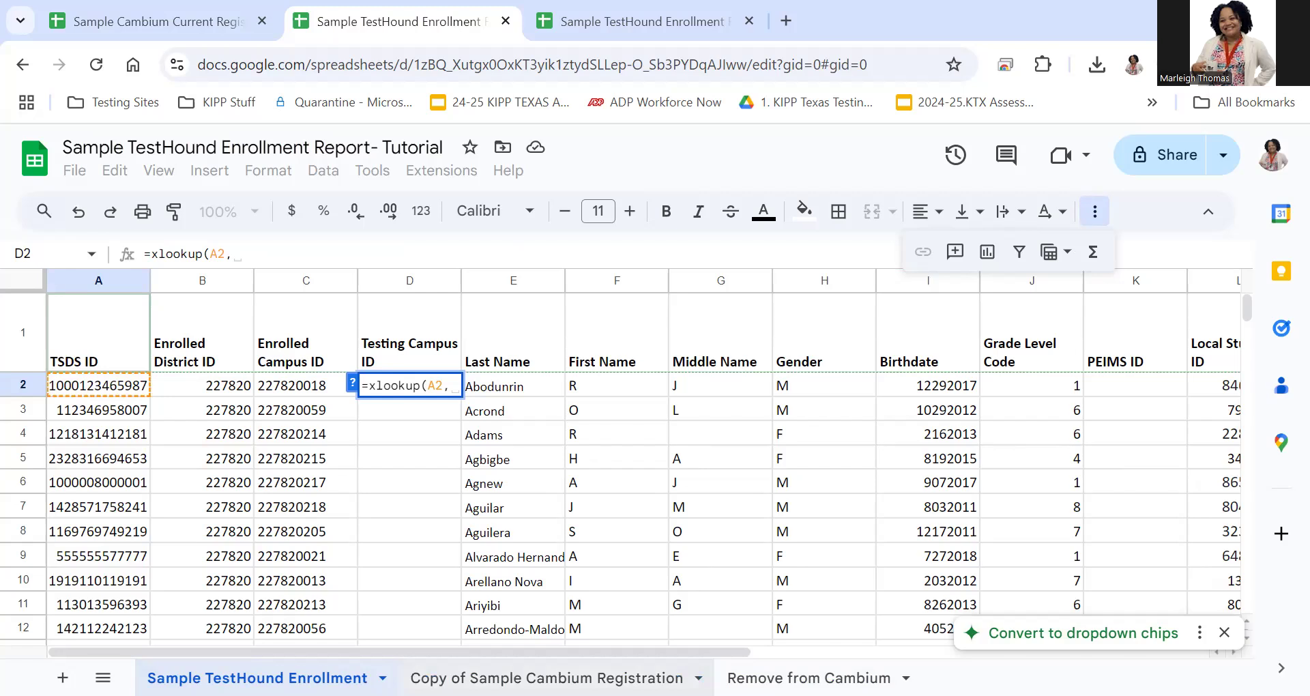
click(547, 677)
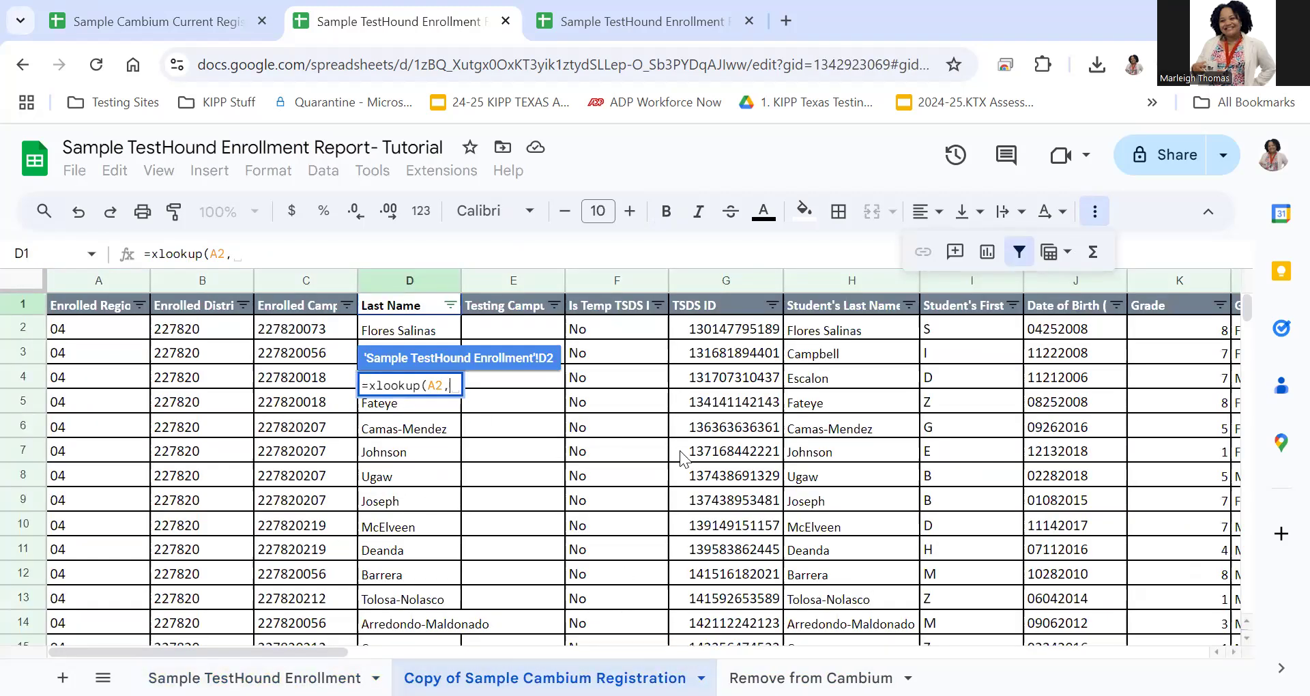
click(709, 279)
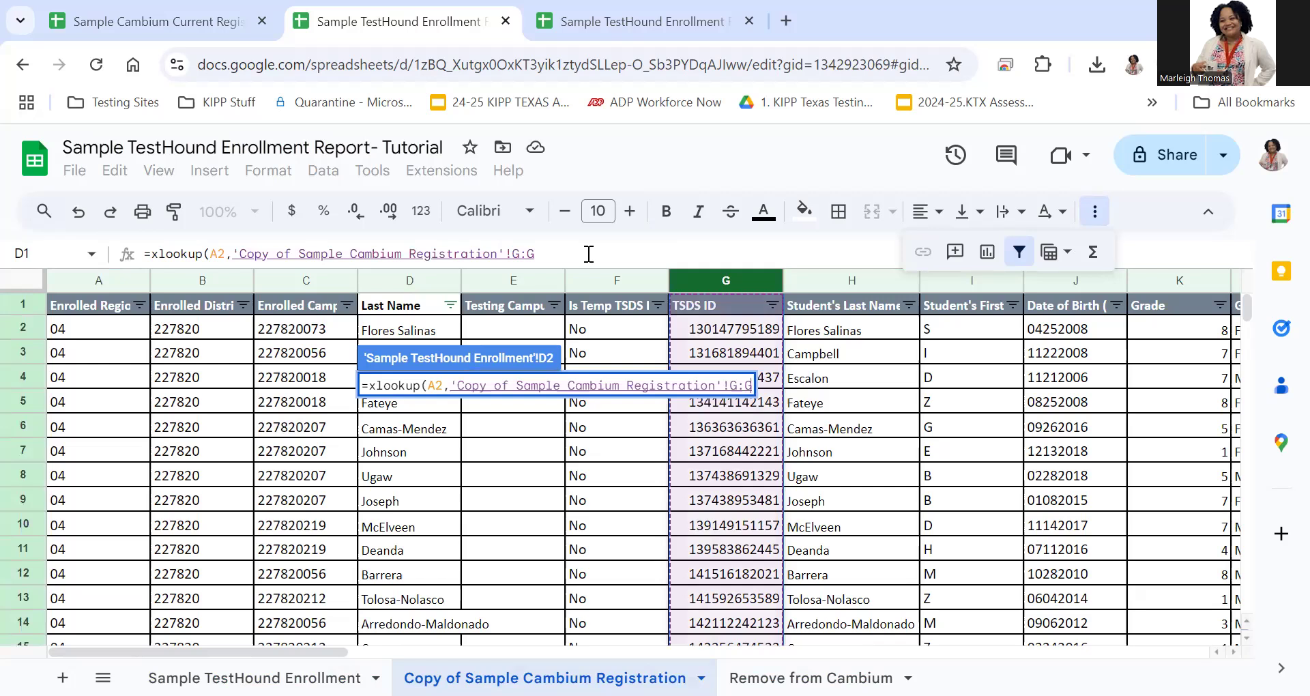
text(,)
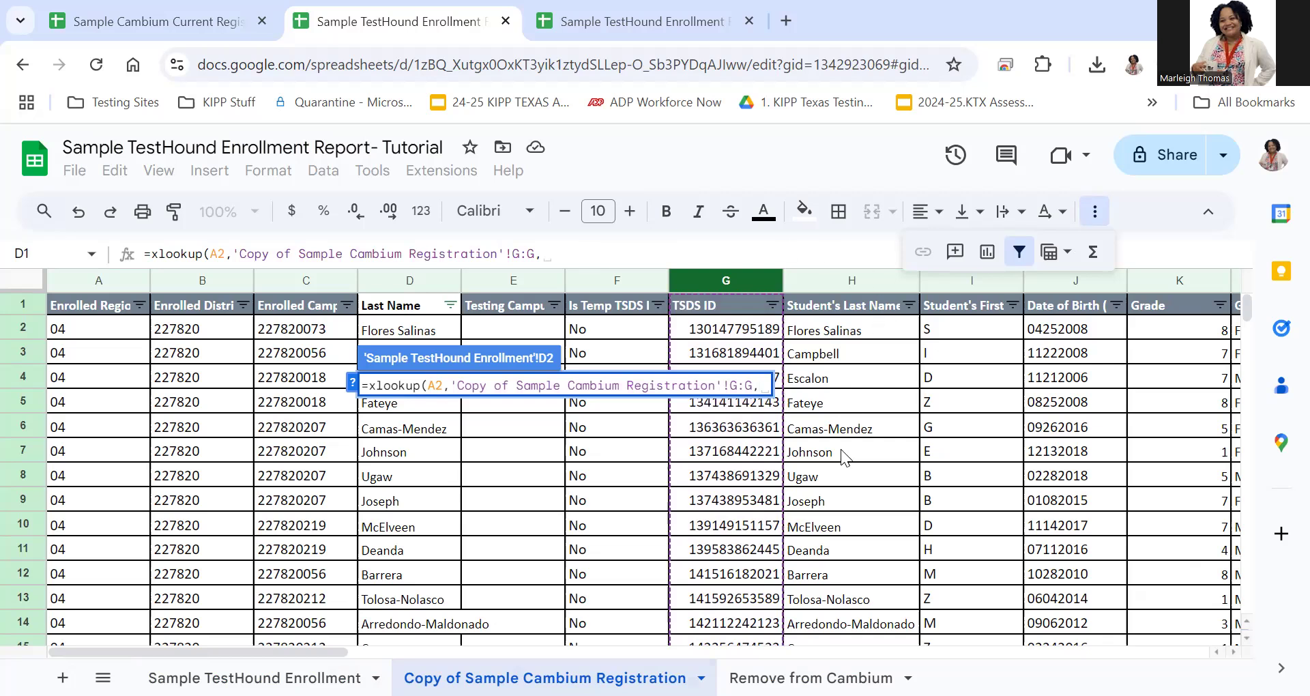
click(834, 289)
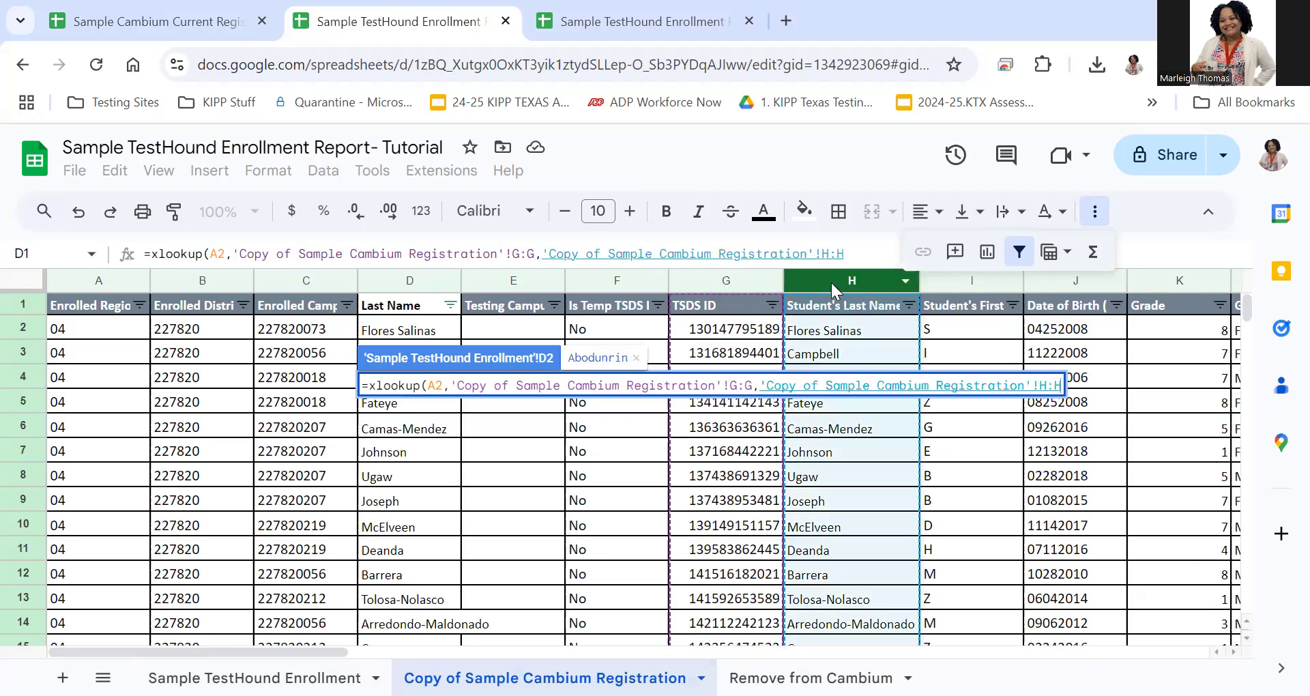
text())
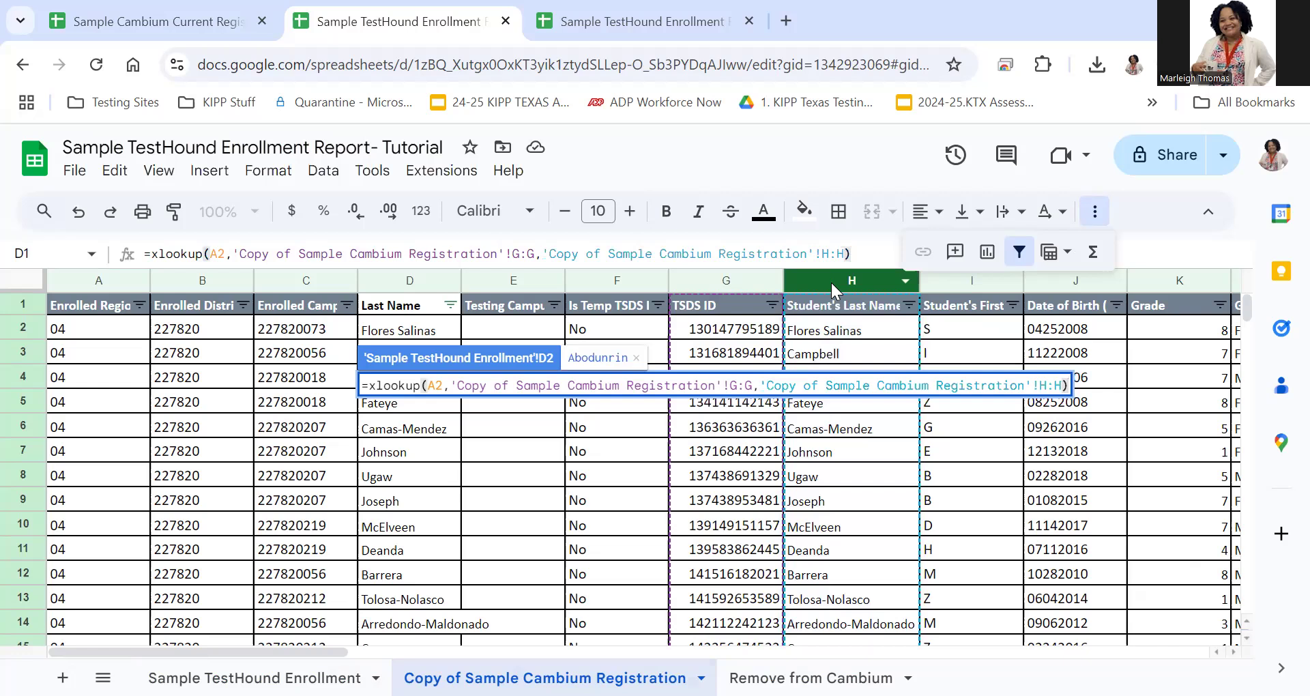
key(Return)
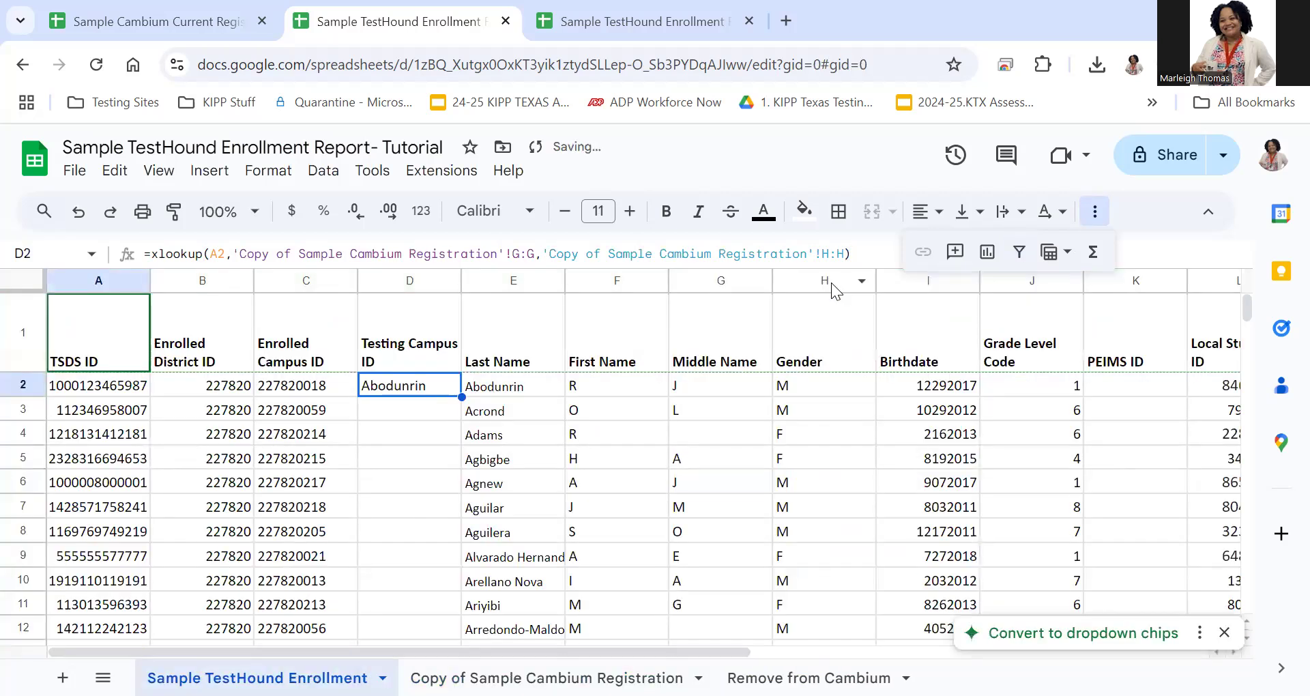
Step: Copy the D2 lookup formula into the whole of column D on Sample TestHound Enrollment
key(Right)
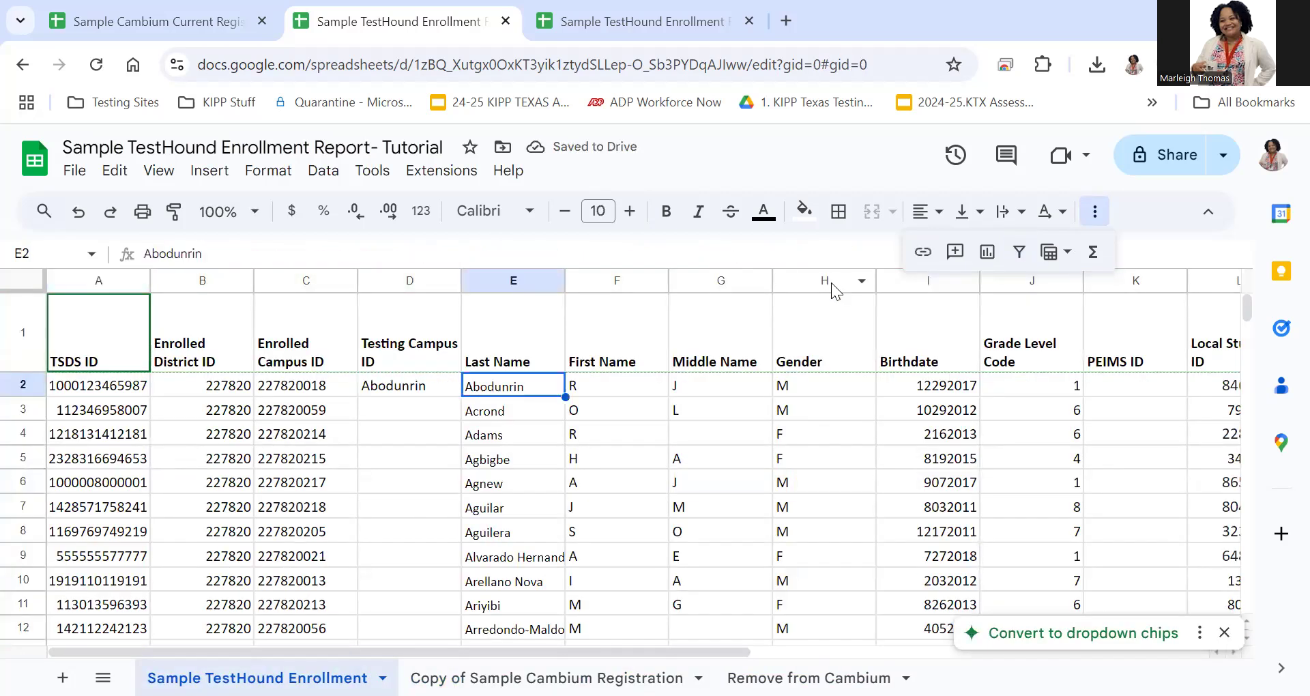
key(Left)
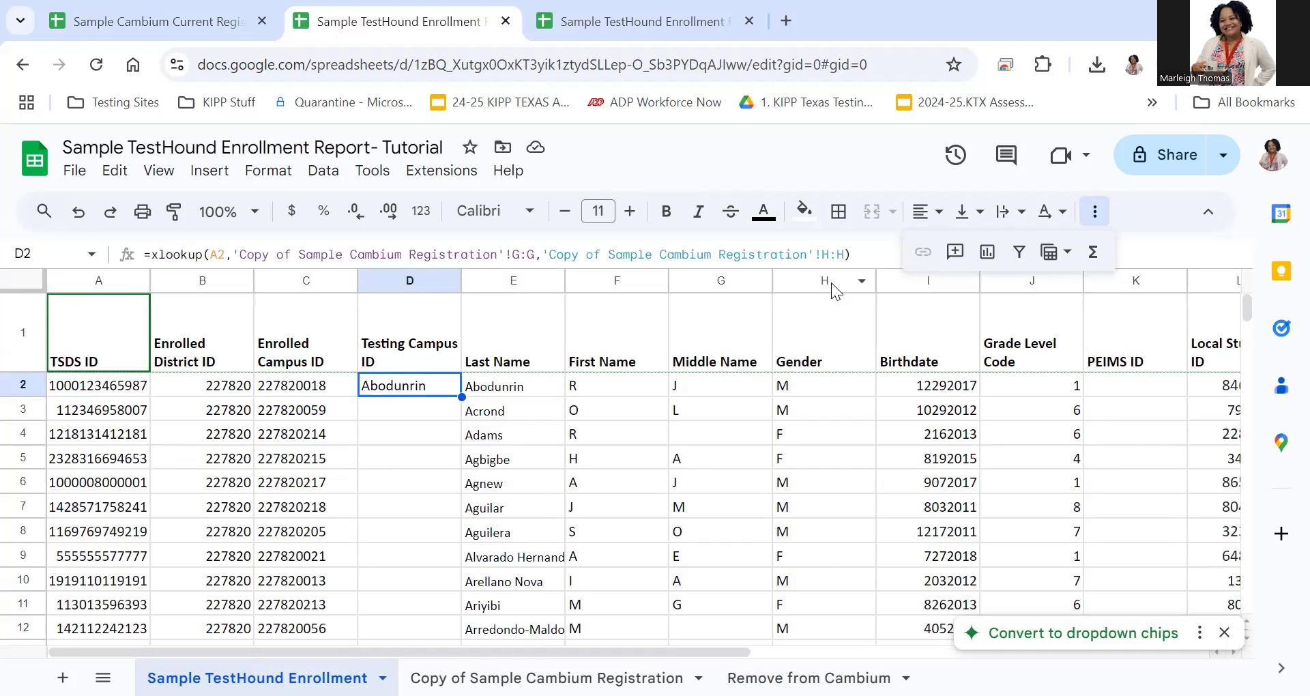
key(ctrl+c)
key(ctrl+space)
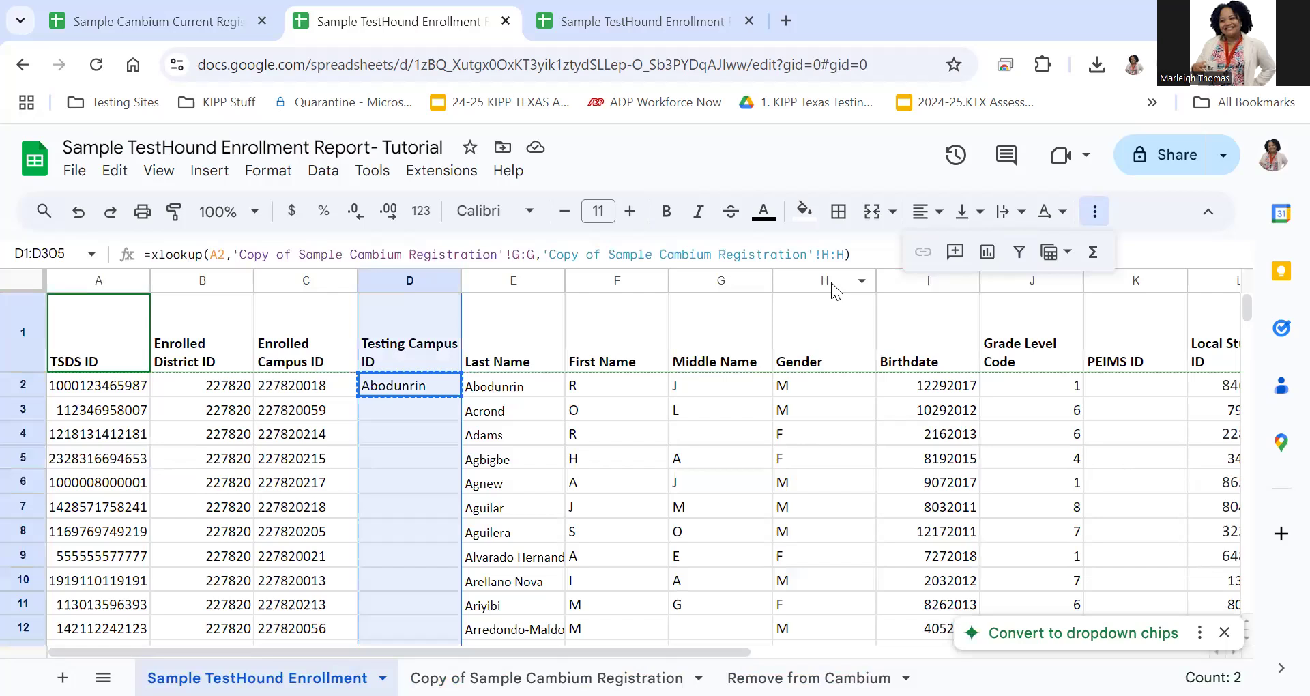
key(ctrl+v)
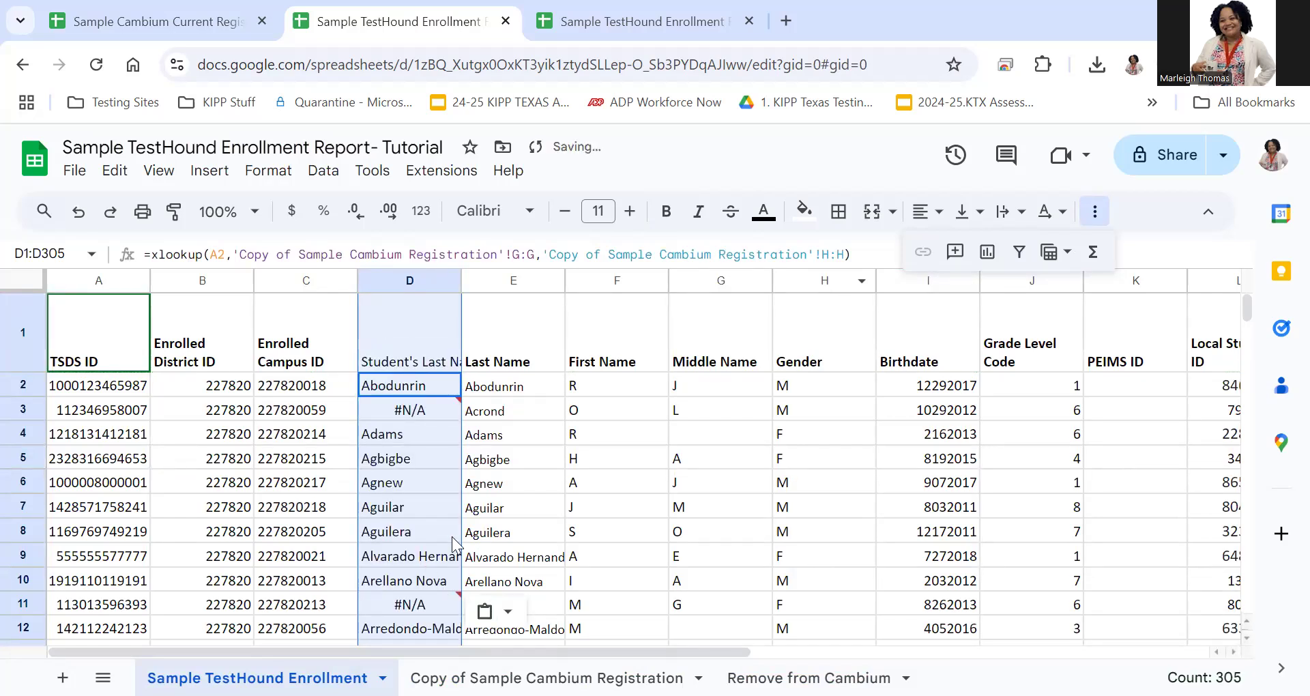
Step: Examine the lookup results down column D against the Last Name column for unmatched students
click(497, 486)
scroll(451, 447, down, 12)
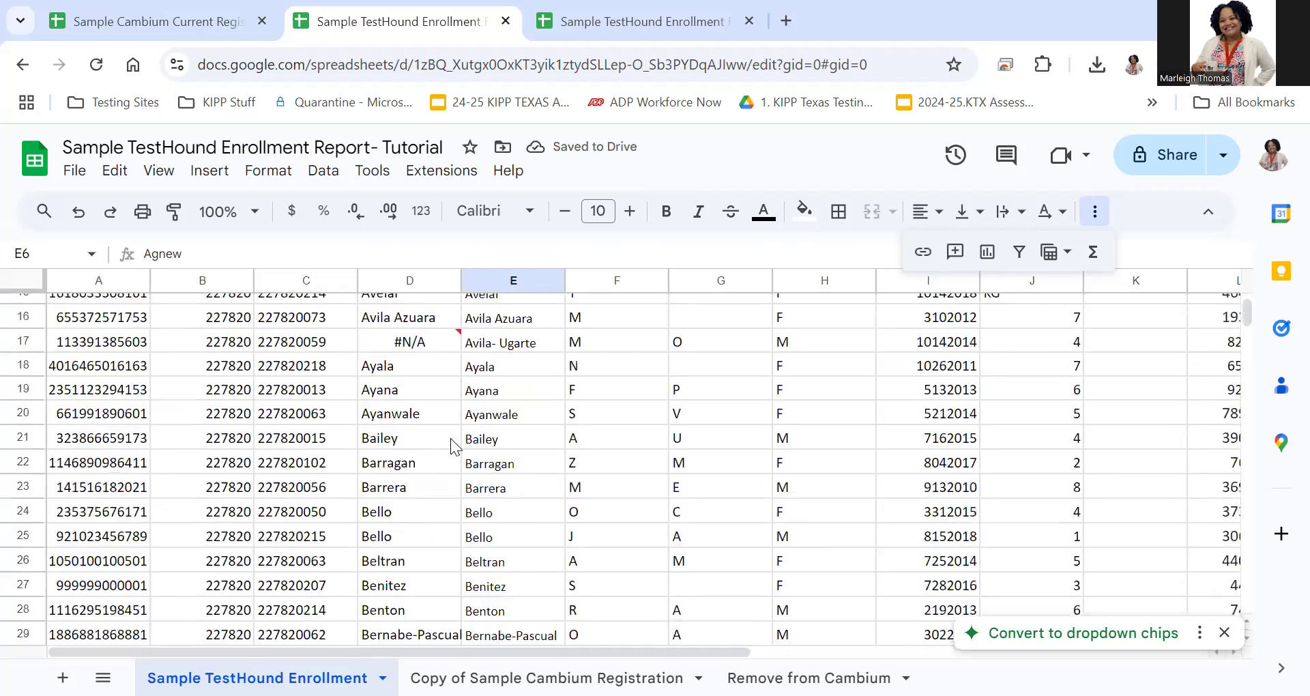
scroll(451, 448, down, 7)
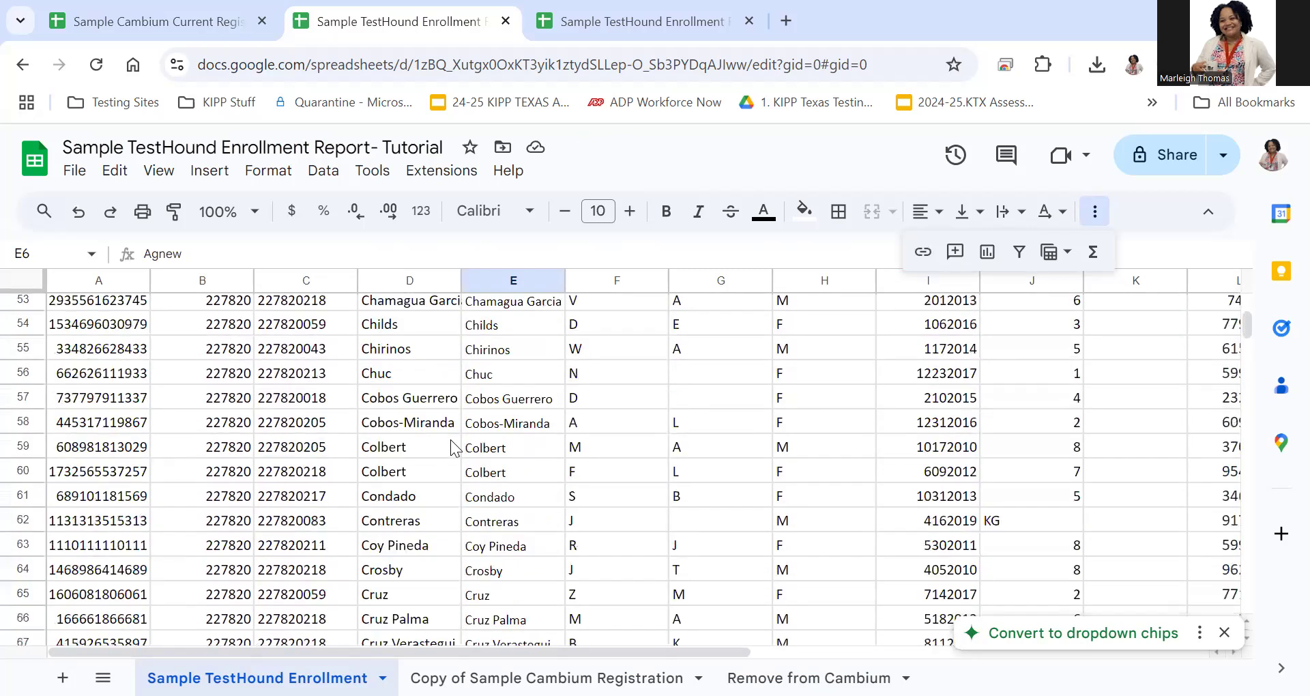
scroll(451, 449, down, 15)
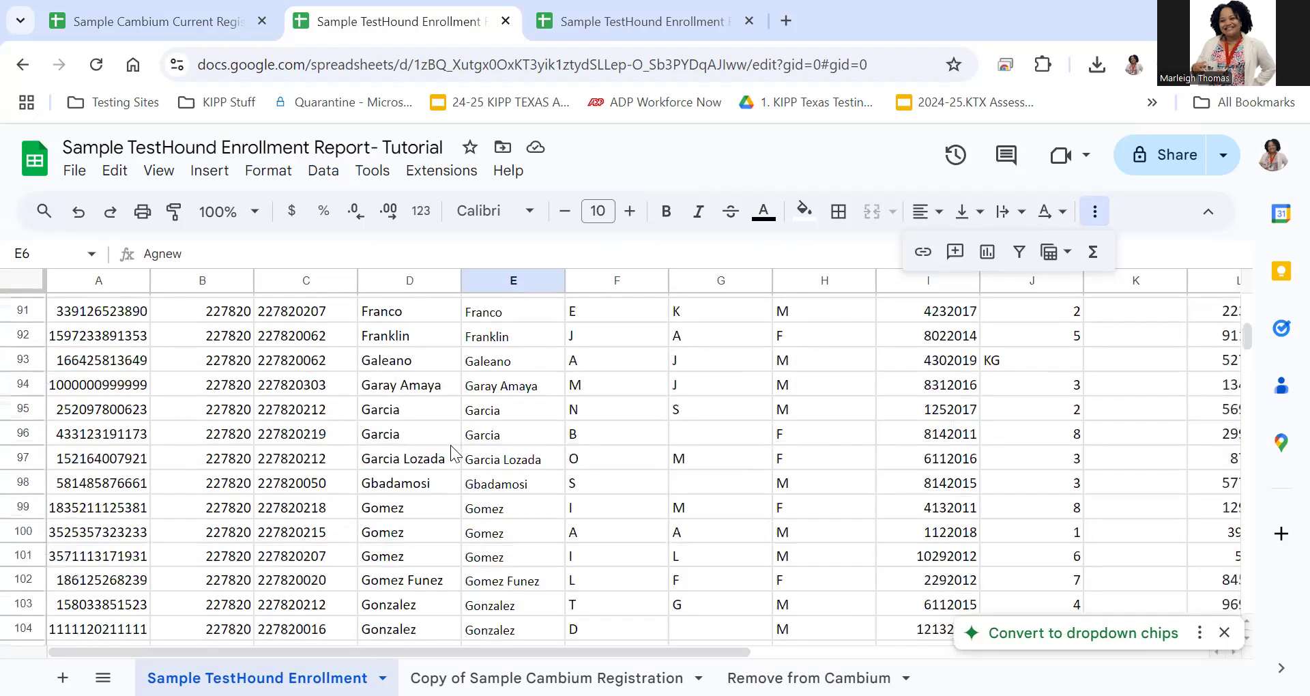
scroll(453, 459, down, 3)
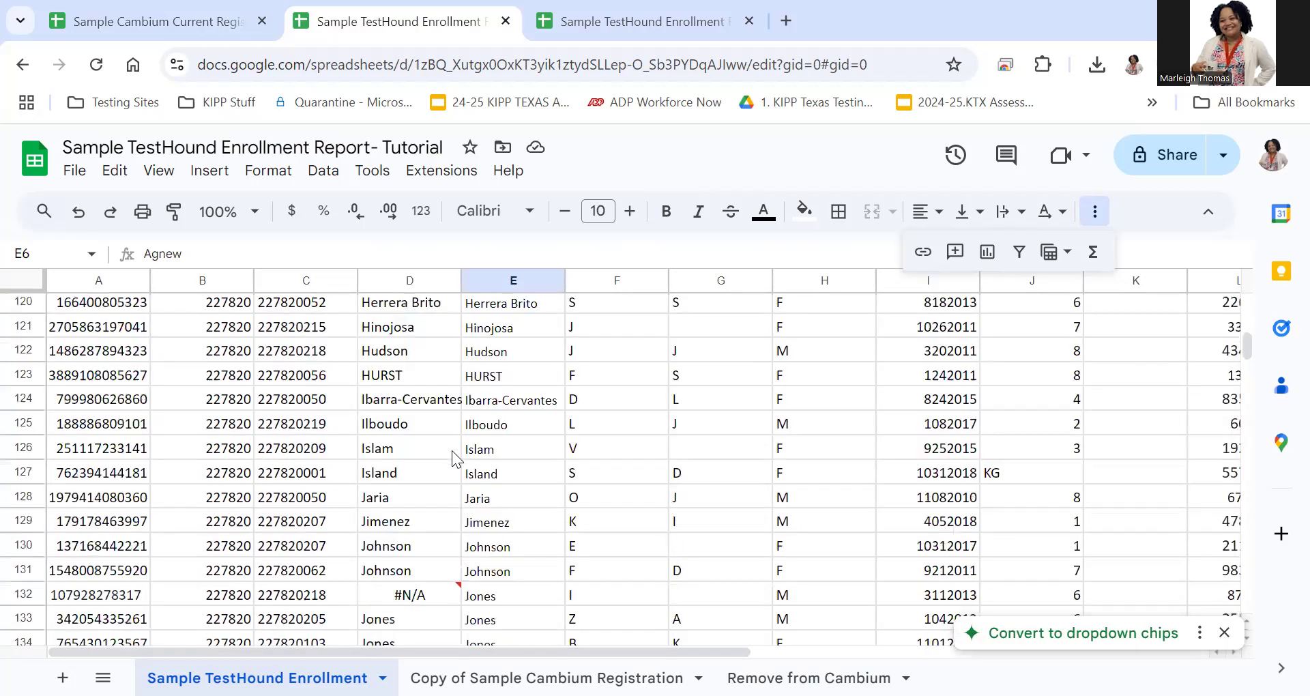
scroll(453, 458, up, 8)
scroll(453, 459, up, 20)
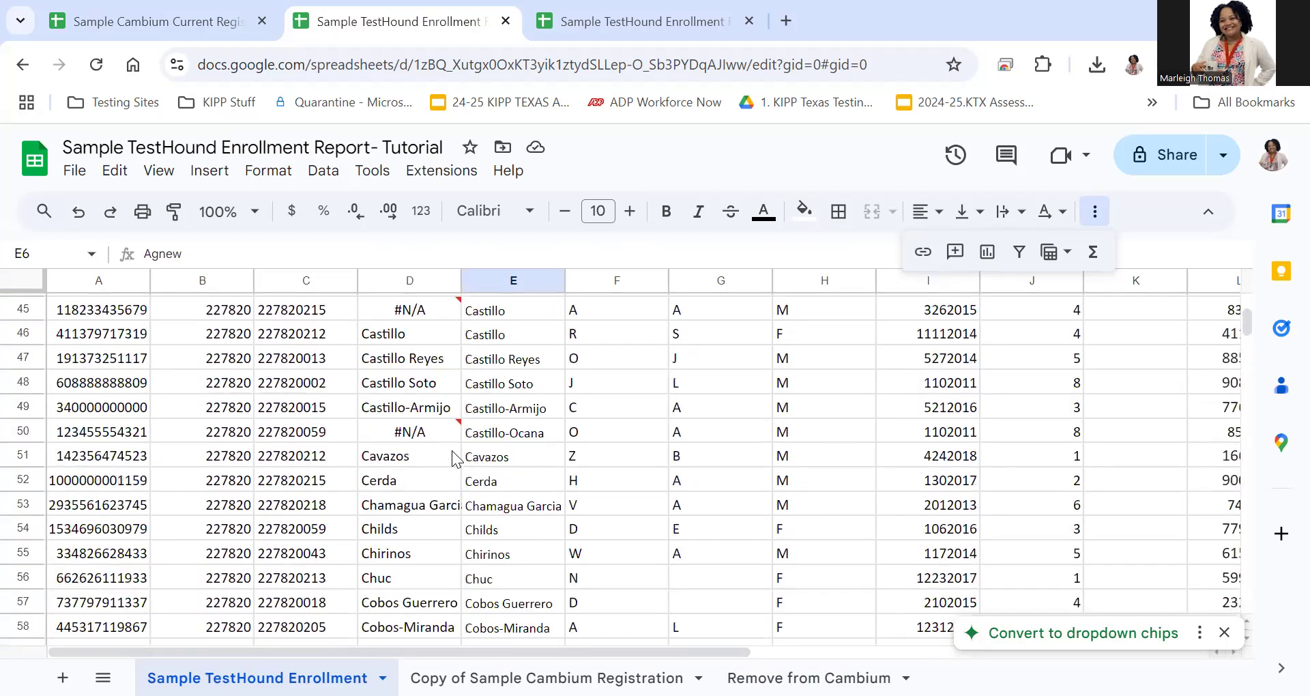
scroll(452, 458, up, 5)
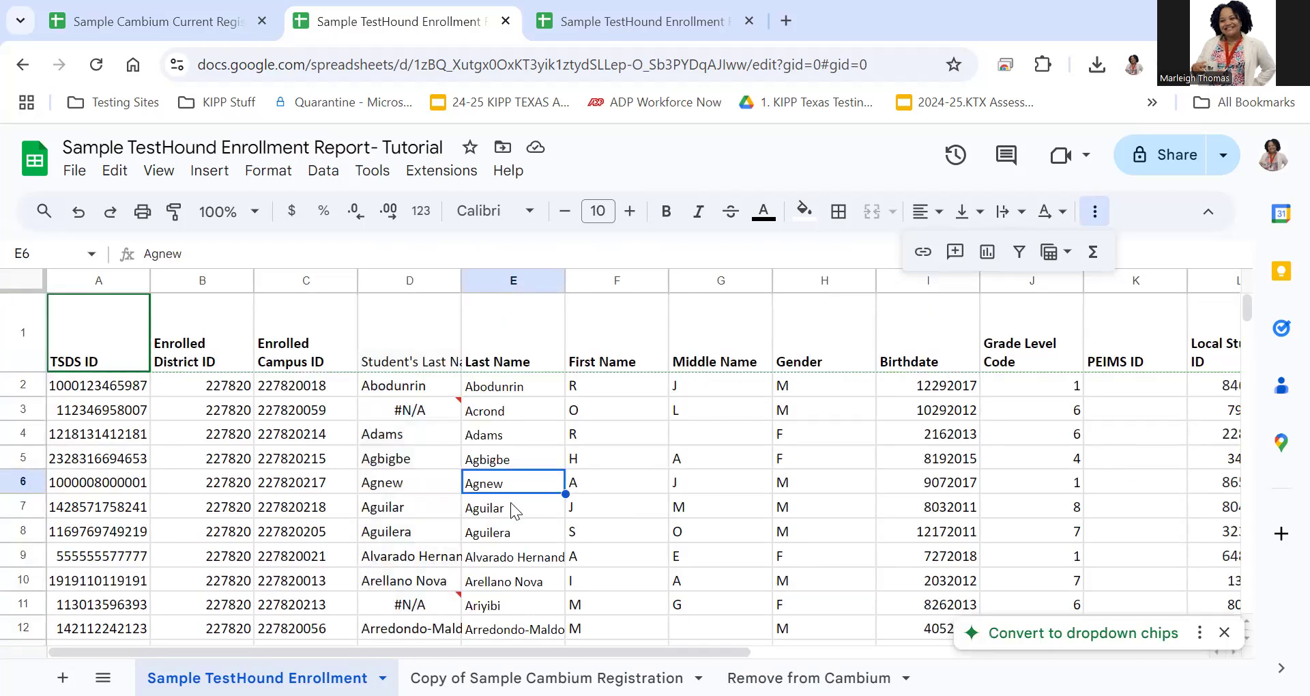
Step: Add a filter to the Sample TestHound Enrollment data and show only the #N/A rows of column D
click(422, 339)
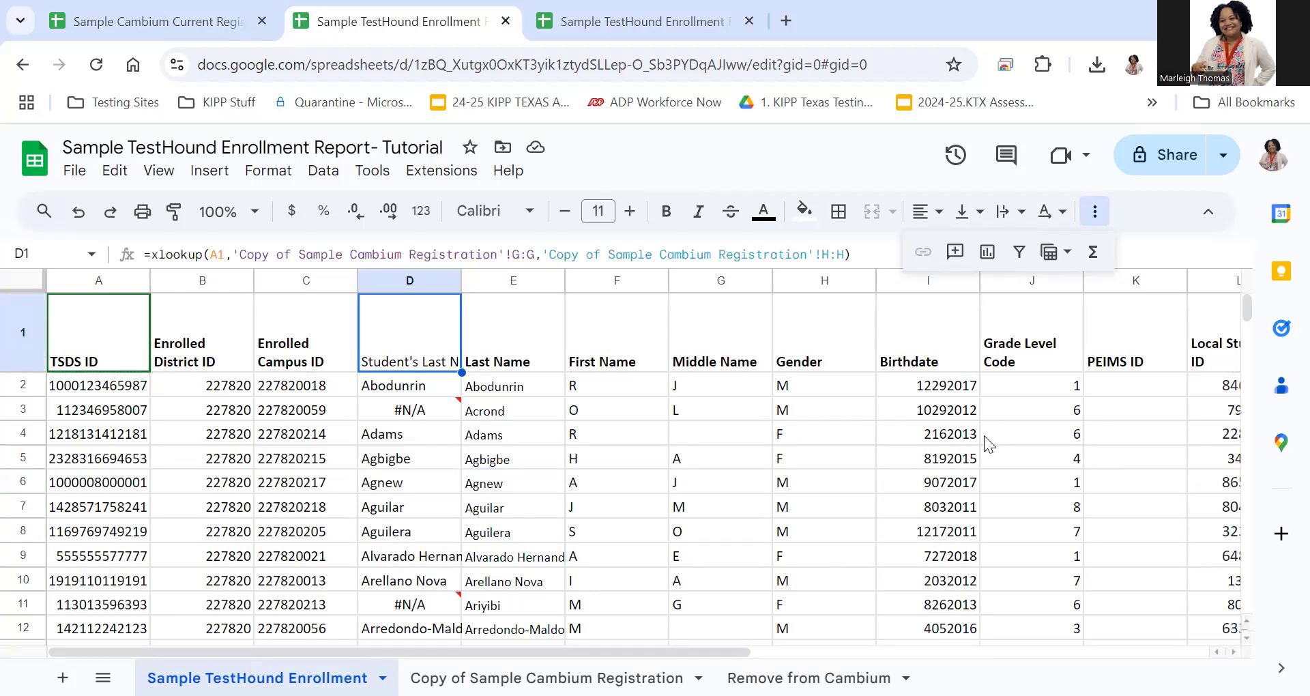
click(1017, 254)
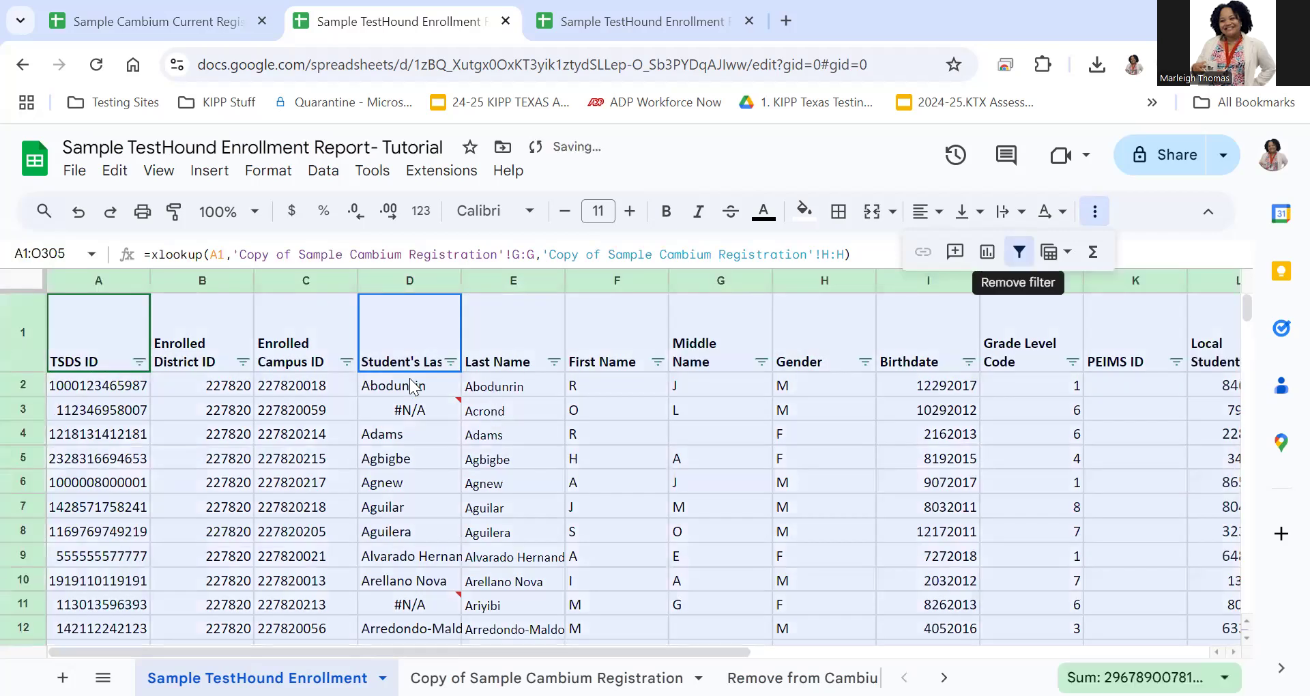
click(451, 362)
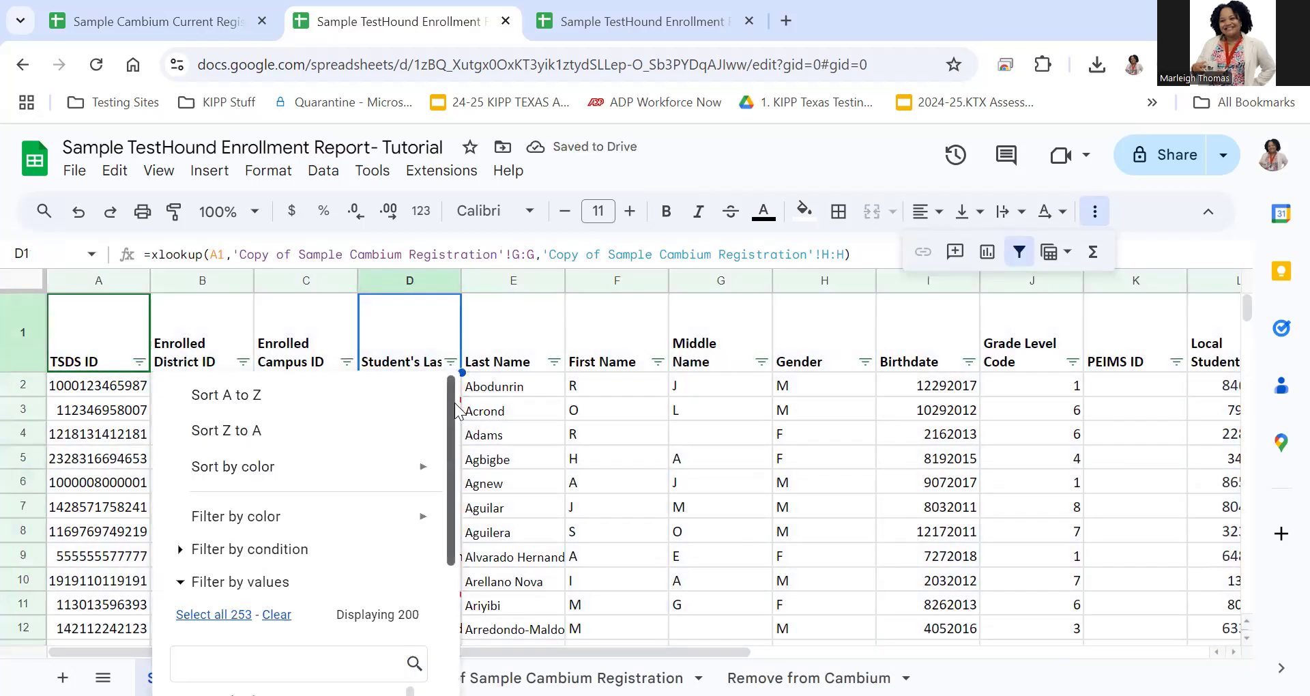
scroll(286, 477, down, 3)
click(277, 438)
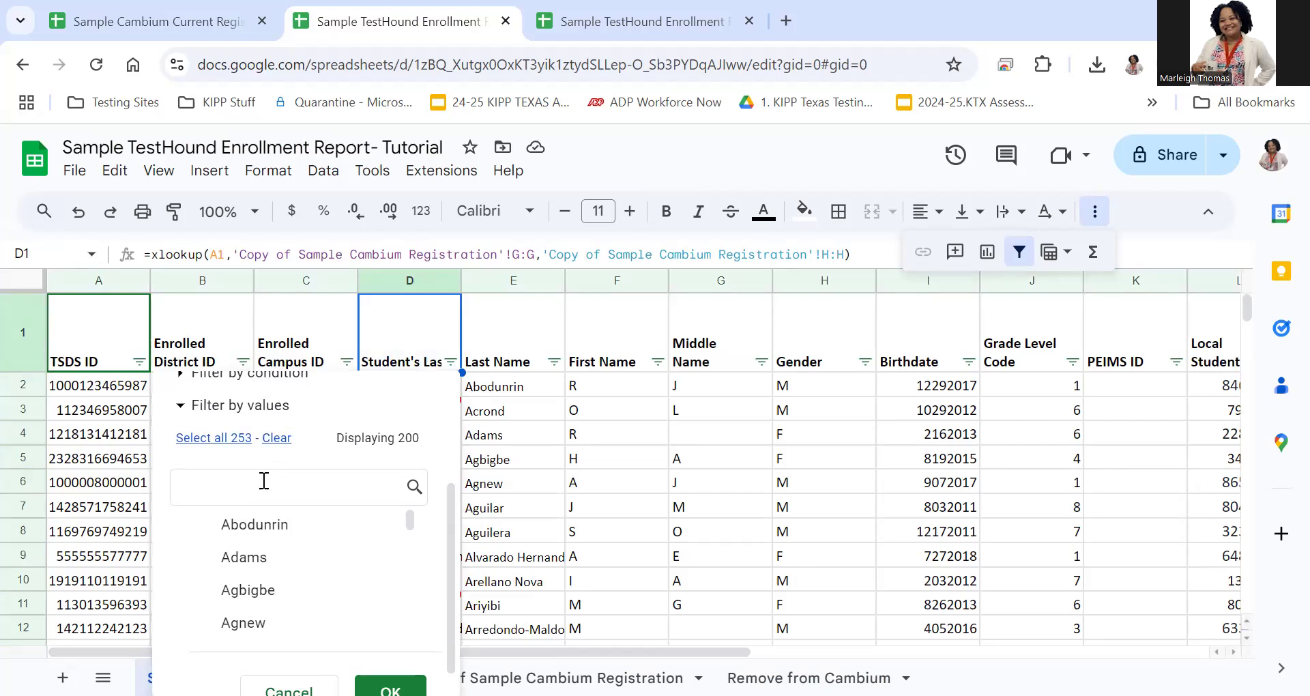
text(#)
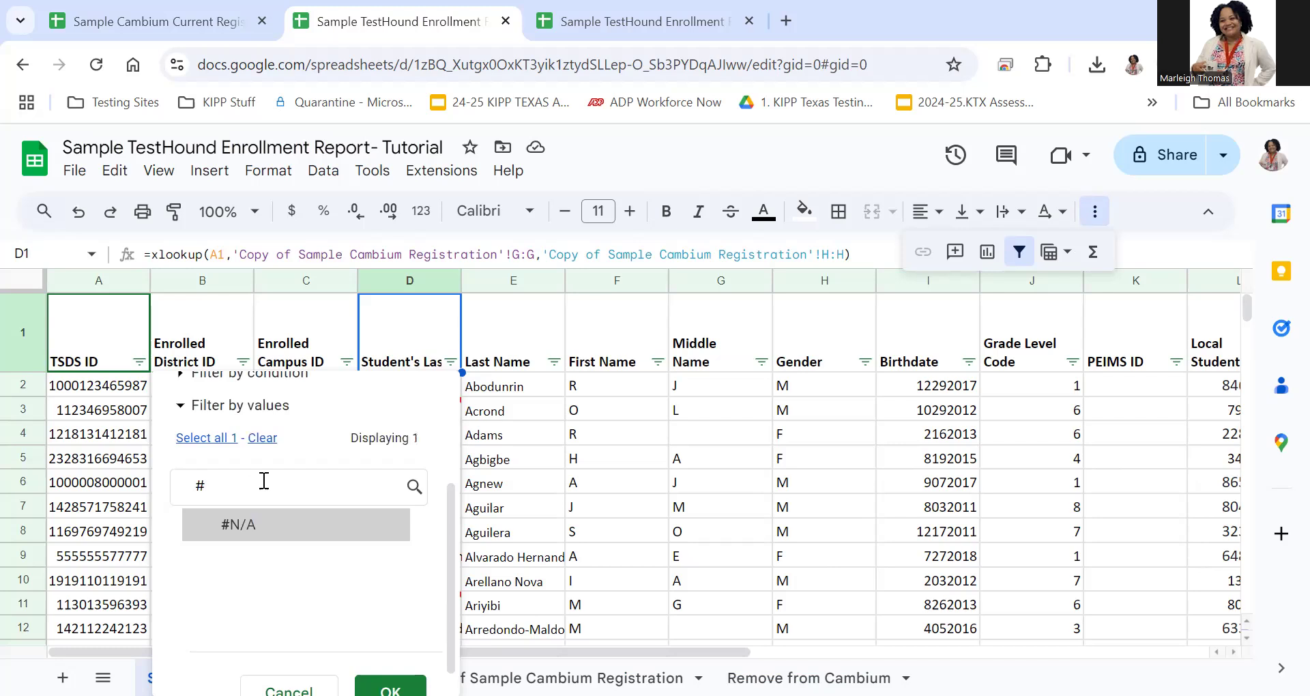
click(258, 532)
click(390, 685)
mouse_move(463, 435)
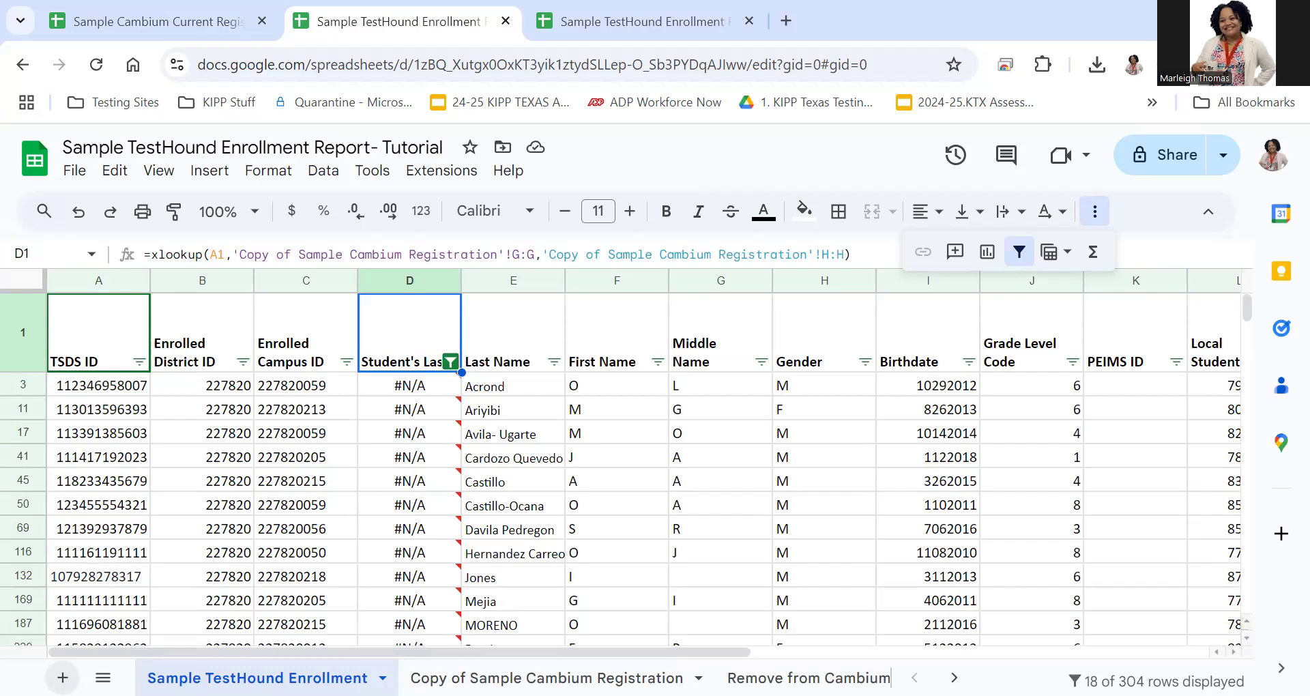
Step: Add a new sheet to the spreadsheet and name it Add to Cambium
click(62, 677)
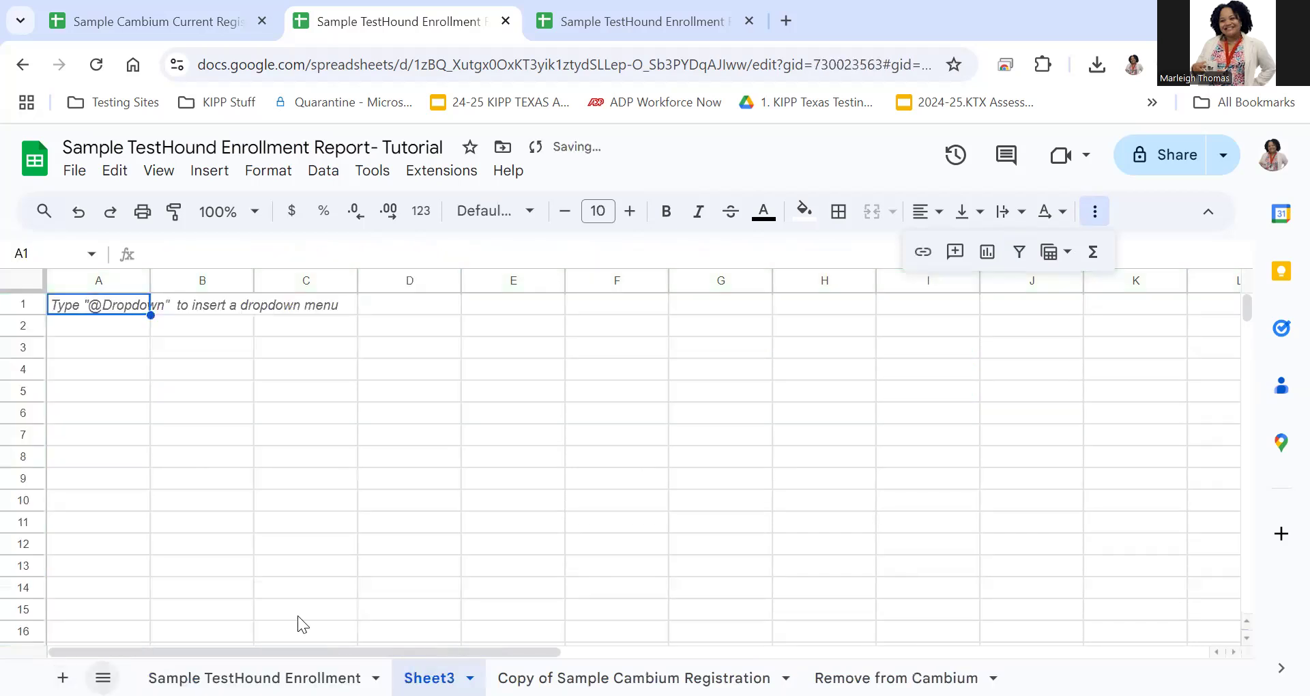
double_click(430, 677)
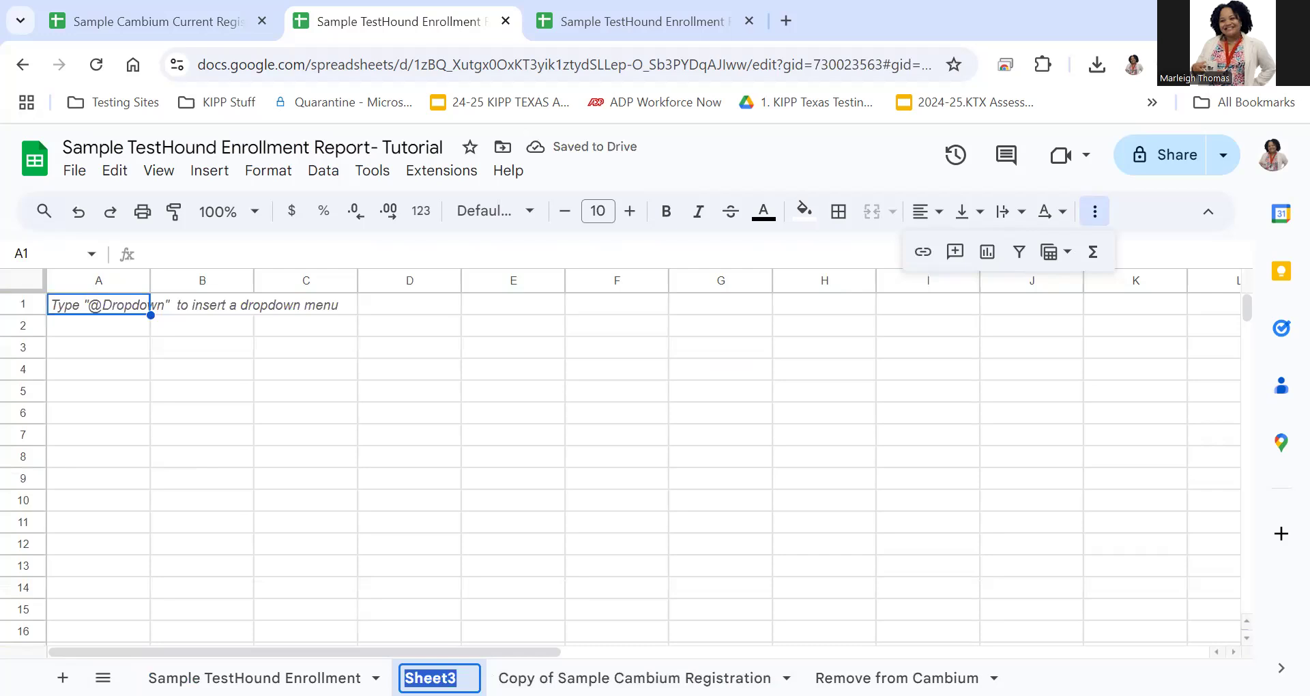
text(Add to )
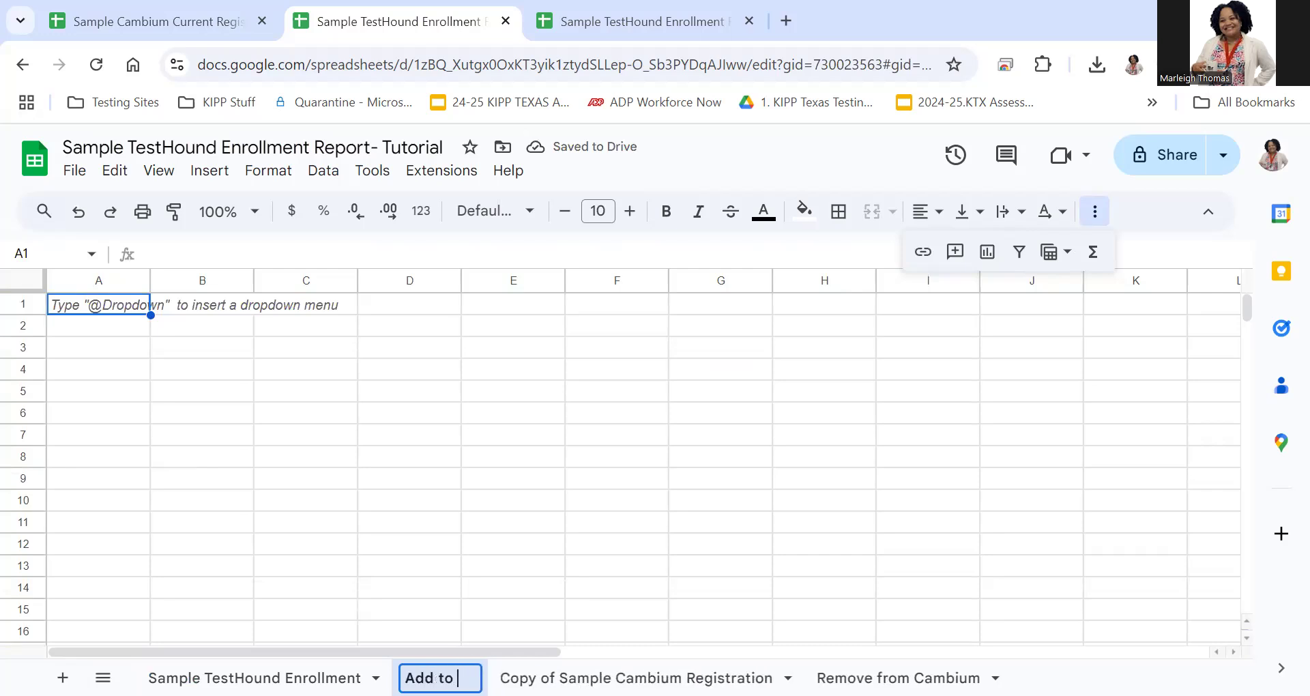
text(Cambium)
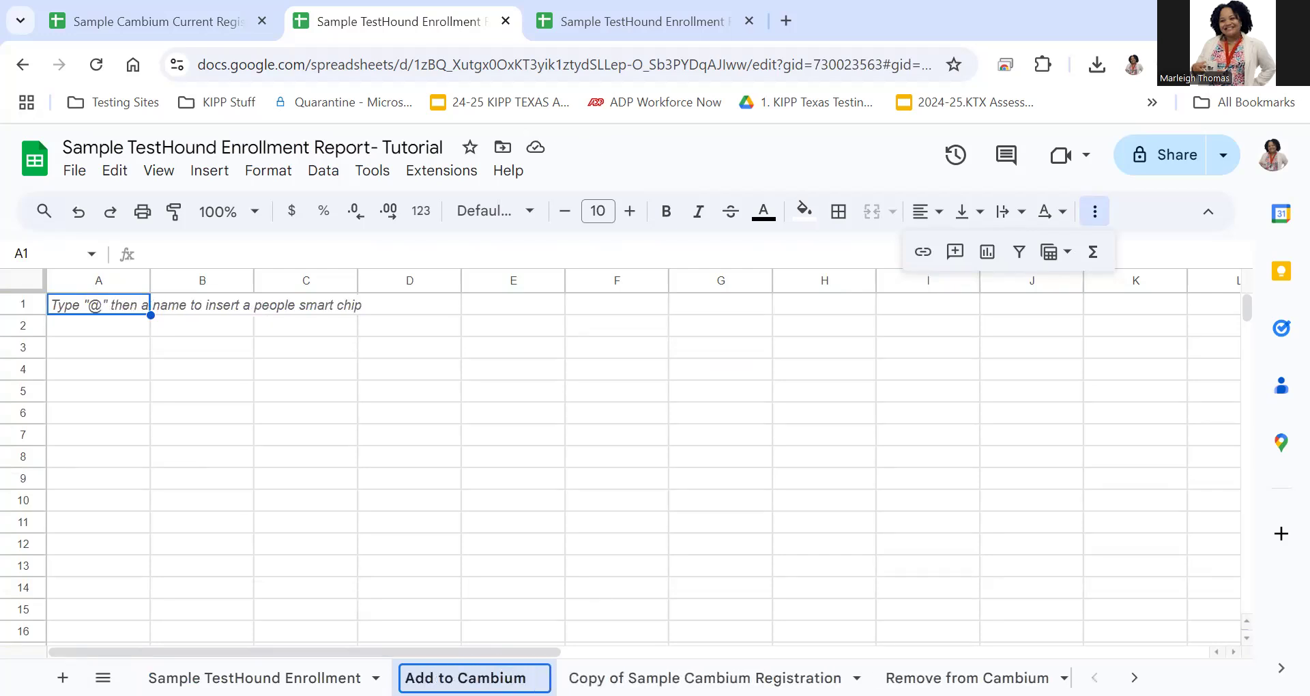
click(107, 308)
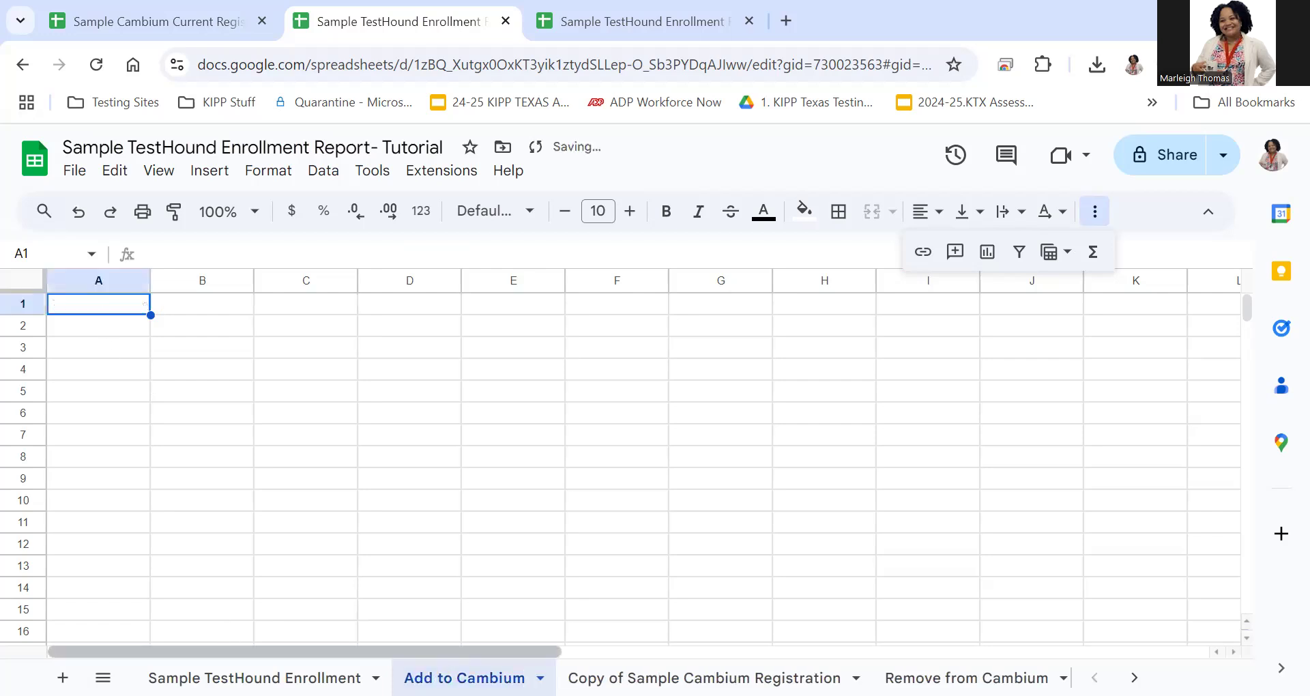
Step: Copy all filtered #N/A rows with their headers from Sample TestHound Enrollment into the Add to Cambium sheet, starting at A1
click(254, 678)
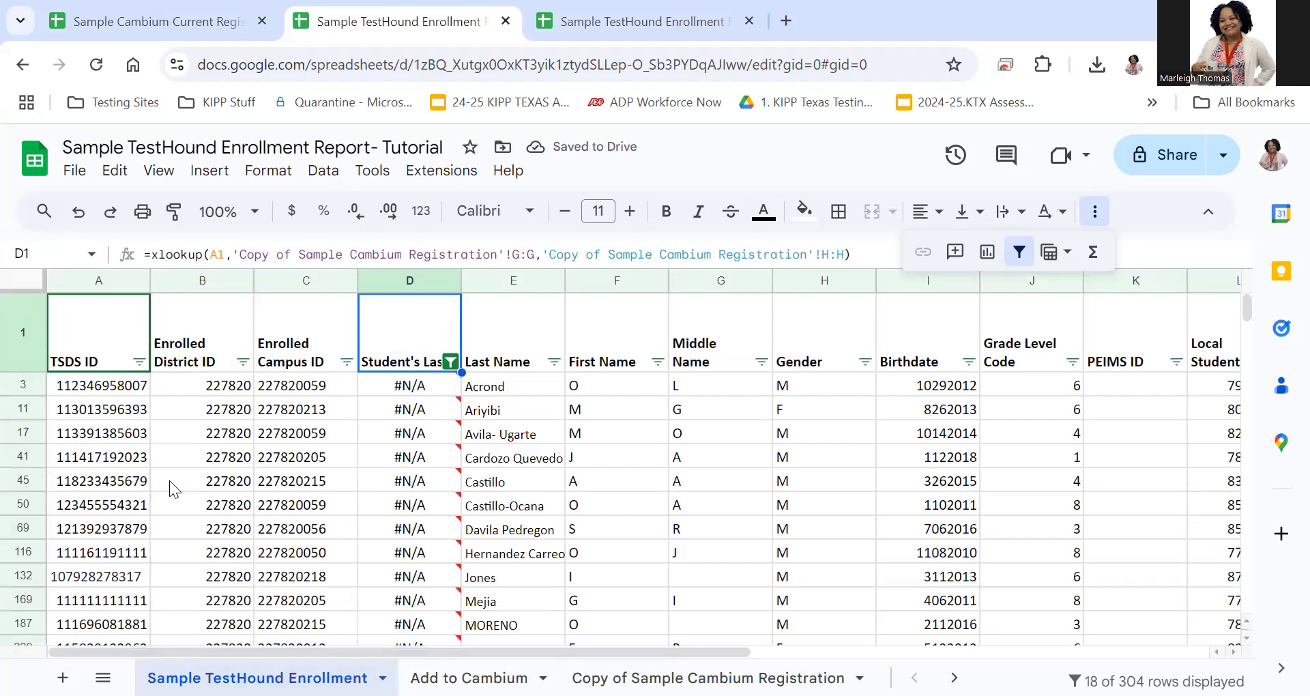
key(ctrl+a)
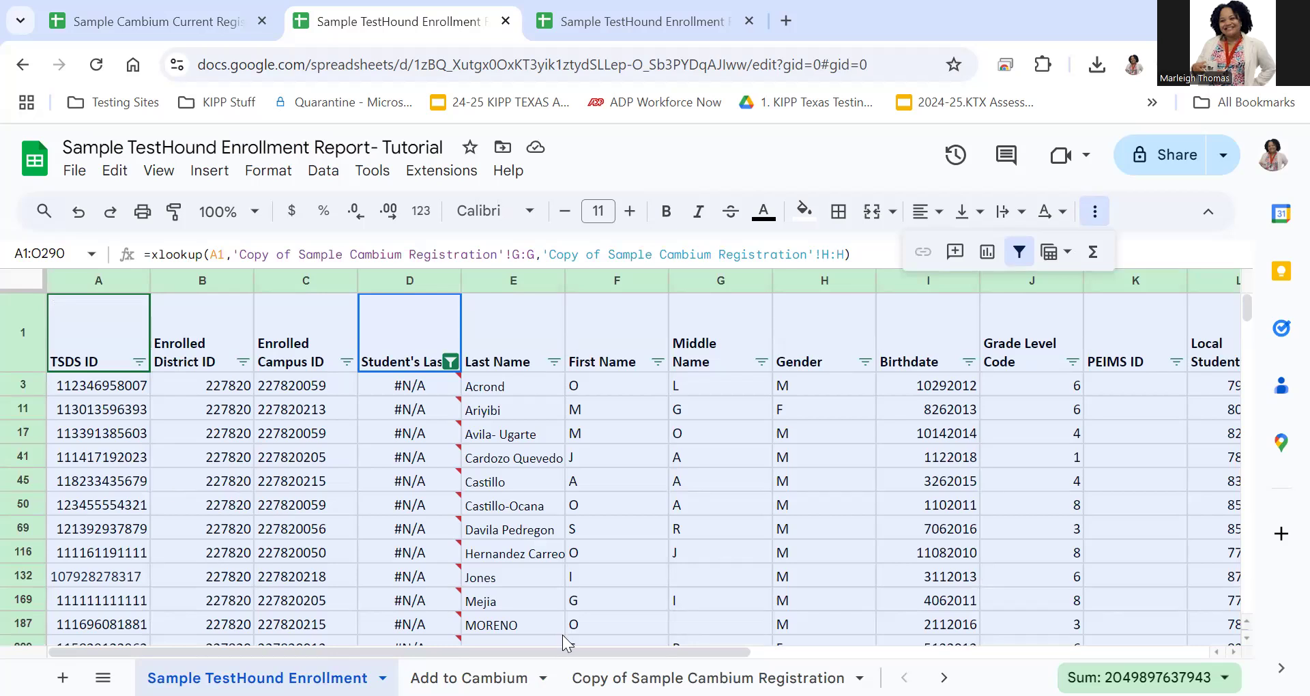
click(496, 663)
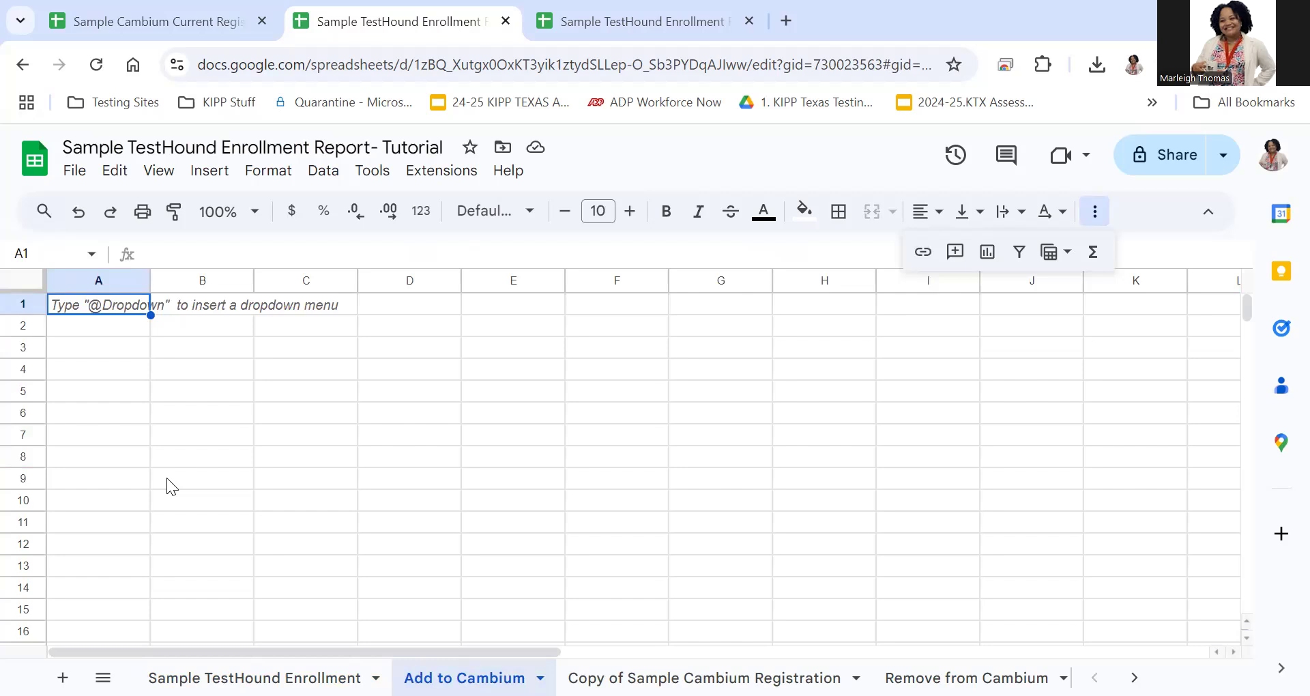
key(ctrl+v)
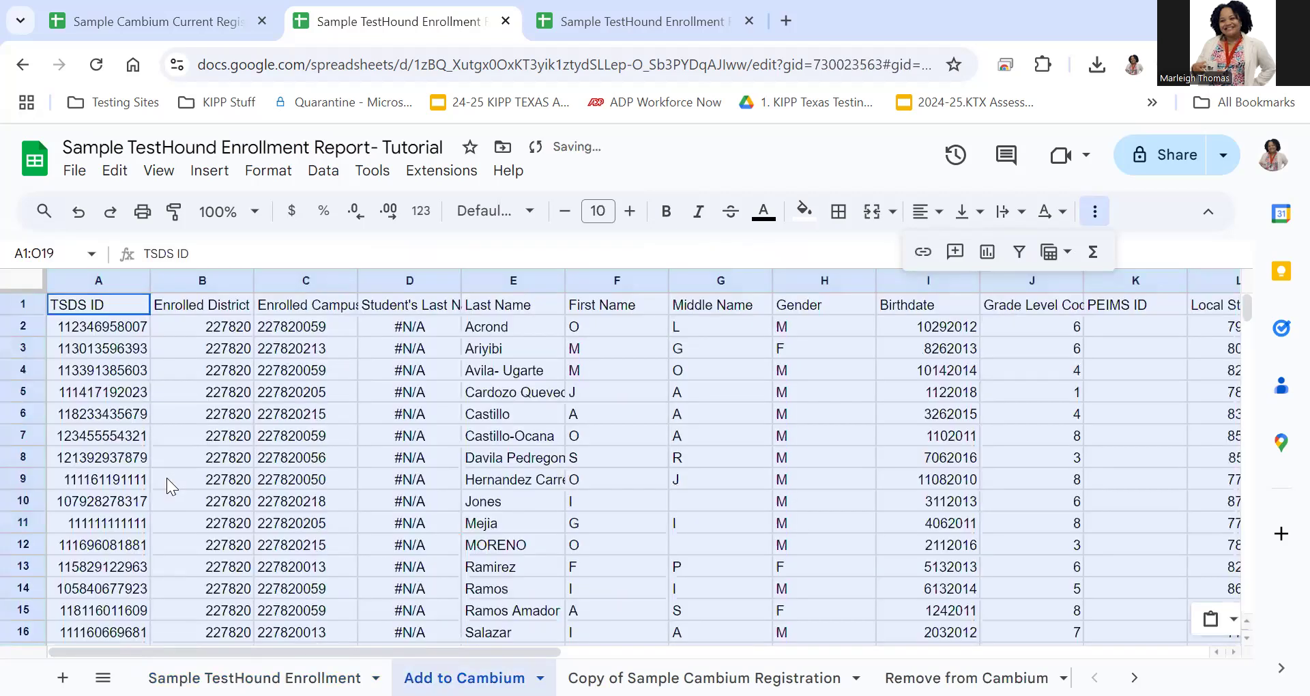
Step: Review the copied student rows in Add to Cambium and open the Remove from Cambium sheet for comparison
click(479, 505)
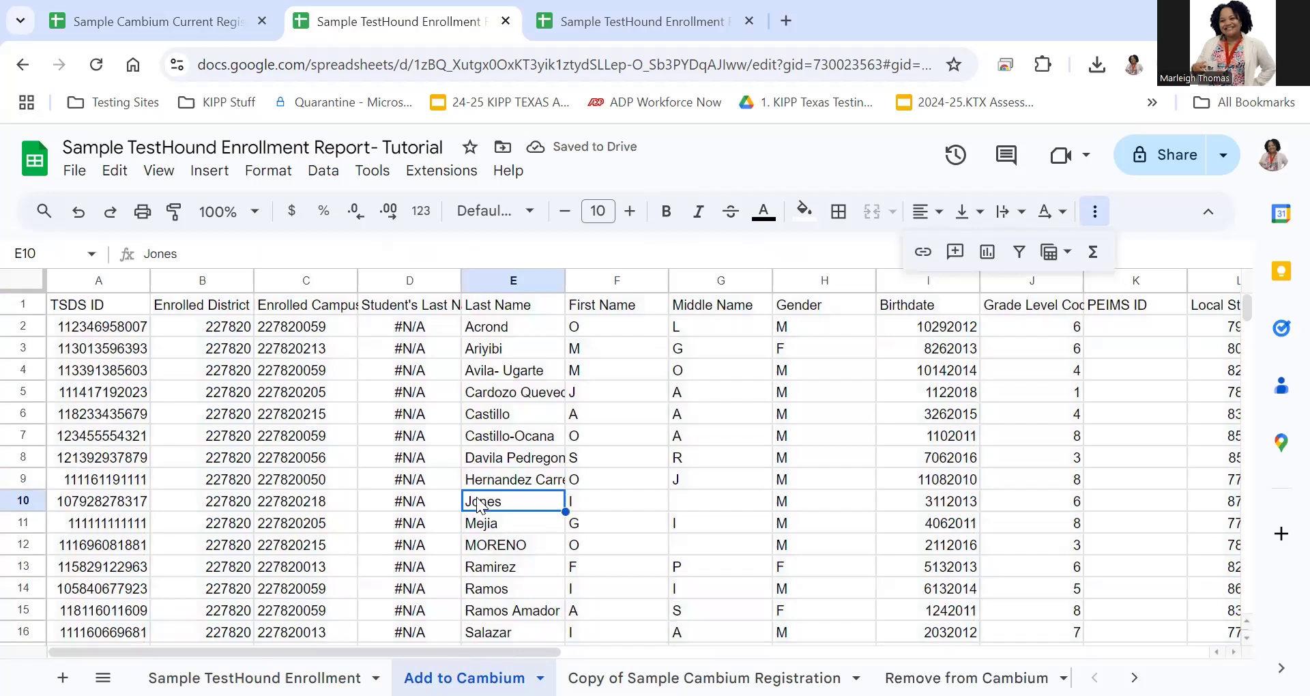
scroll(480, 505, down, 8)
scroll(480, 505, up, 8)
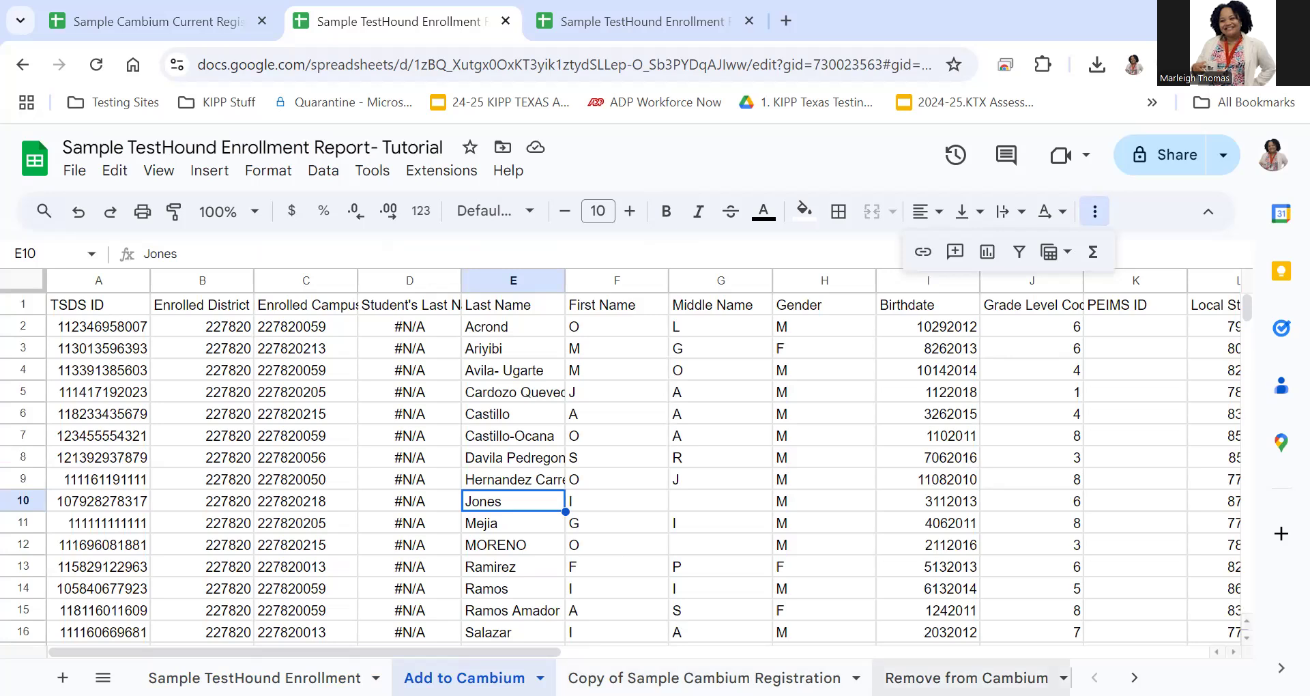
click(967, 678)
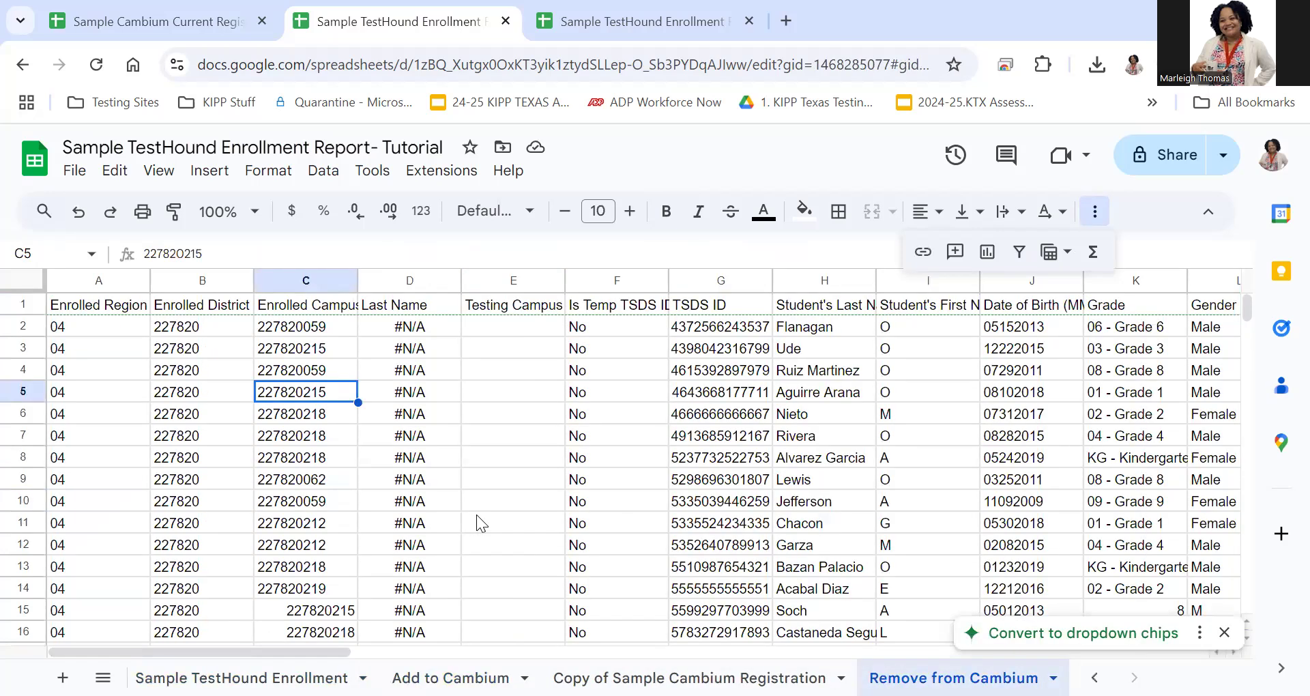